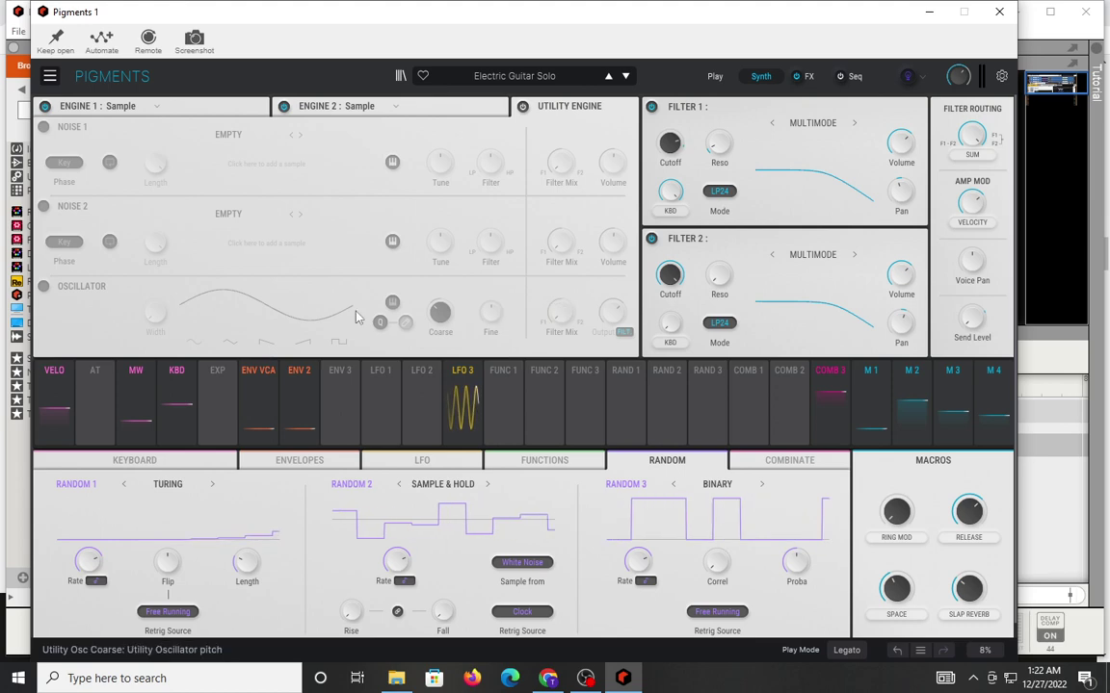
# Switch Engine 1 to the Analog type and look at its available unison modes.
pyautogui.click(128, 109)
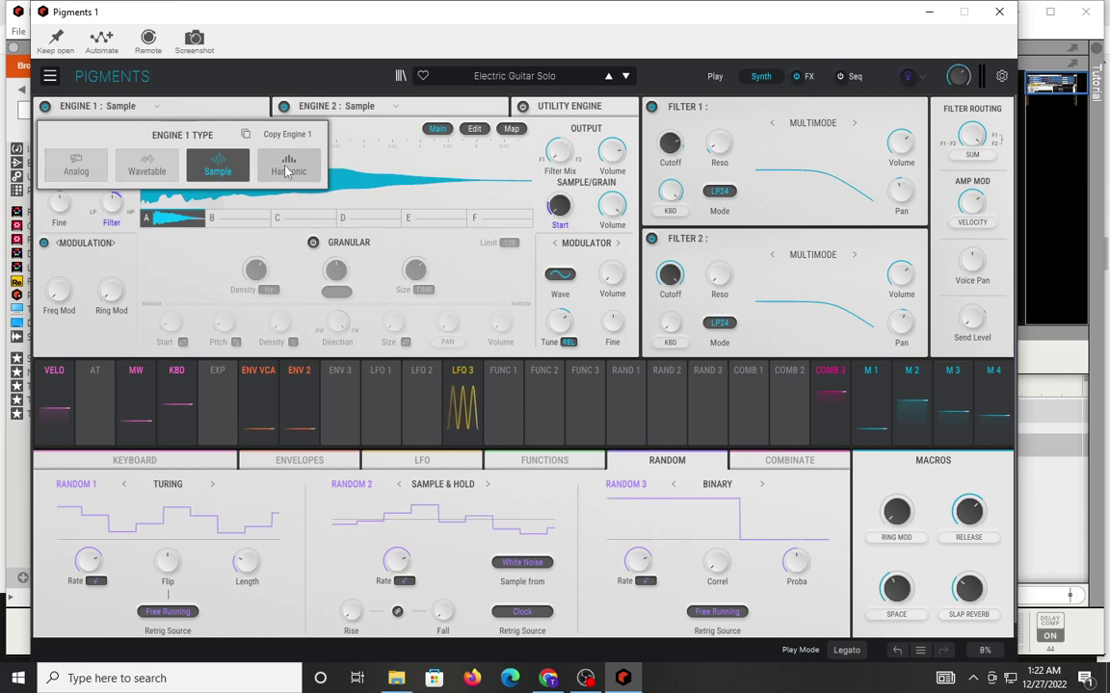
pyautogui.click(77, 170)
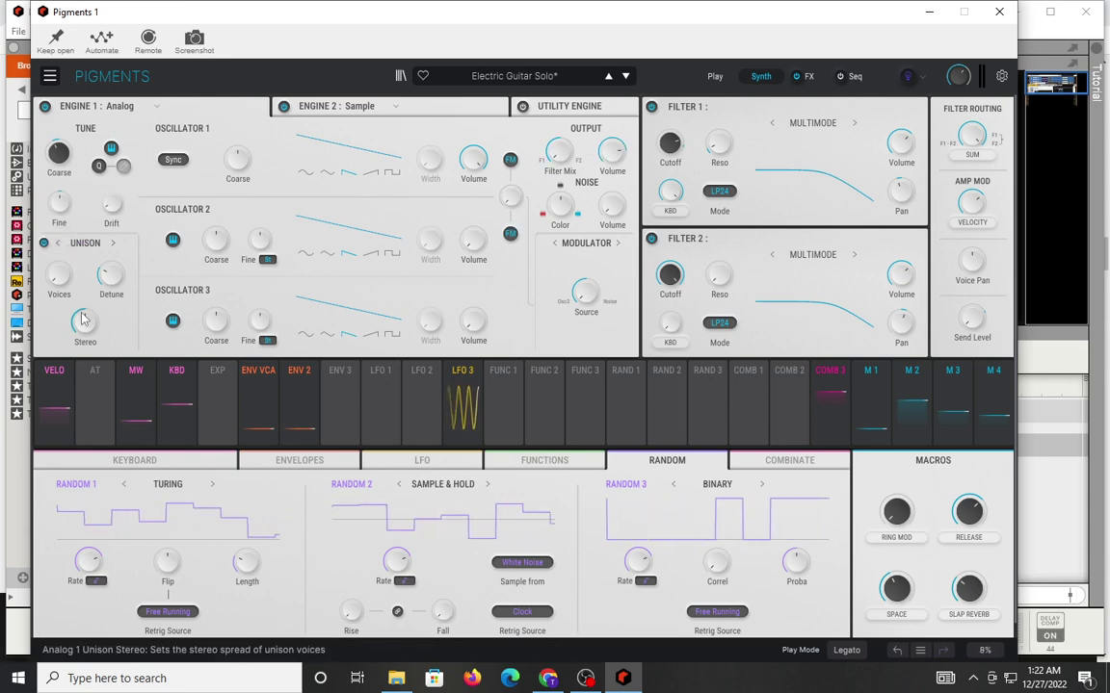
pyautogui.click(84, 242)
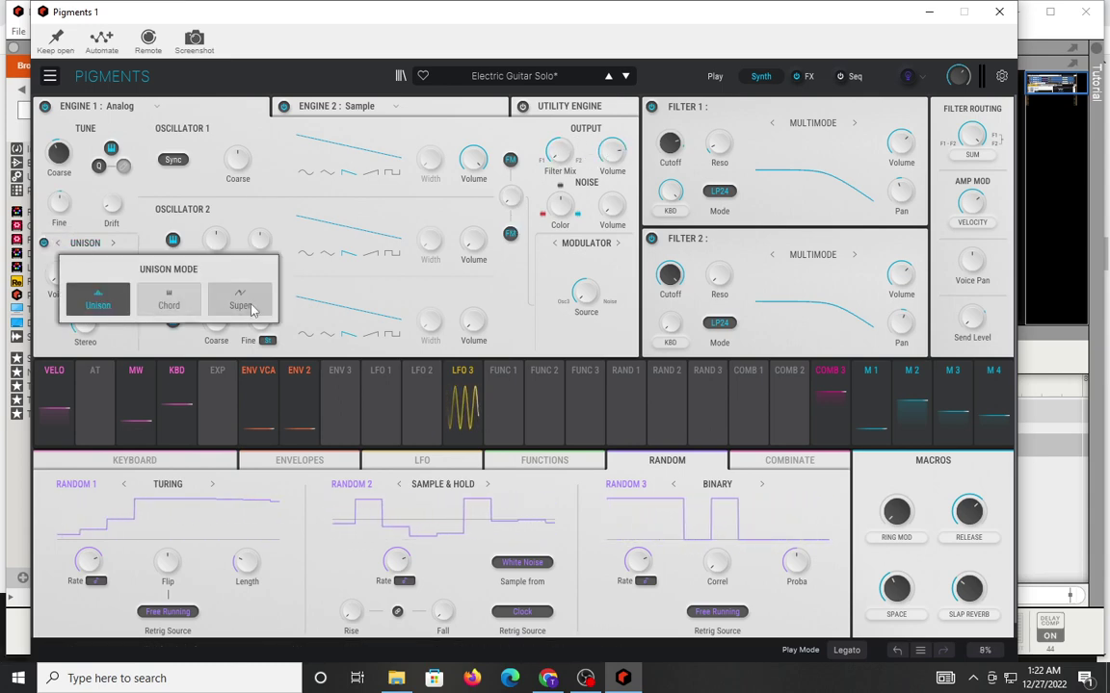
pyautogui.click(81, 175)
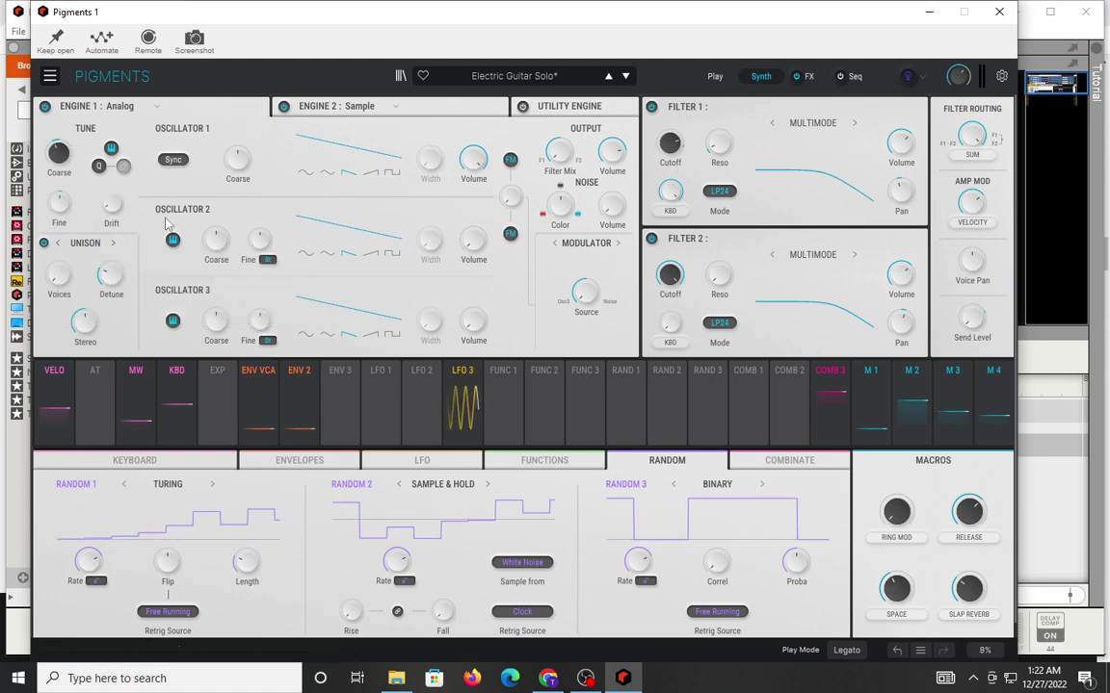
# Switch Engine 1 to the Wavetable type and change its frequency modulation type from Linear to Ring Mod.
pyautogui.click(119, 107)
pyautogui.click(142, 164)
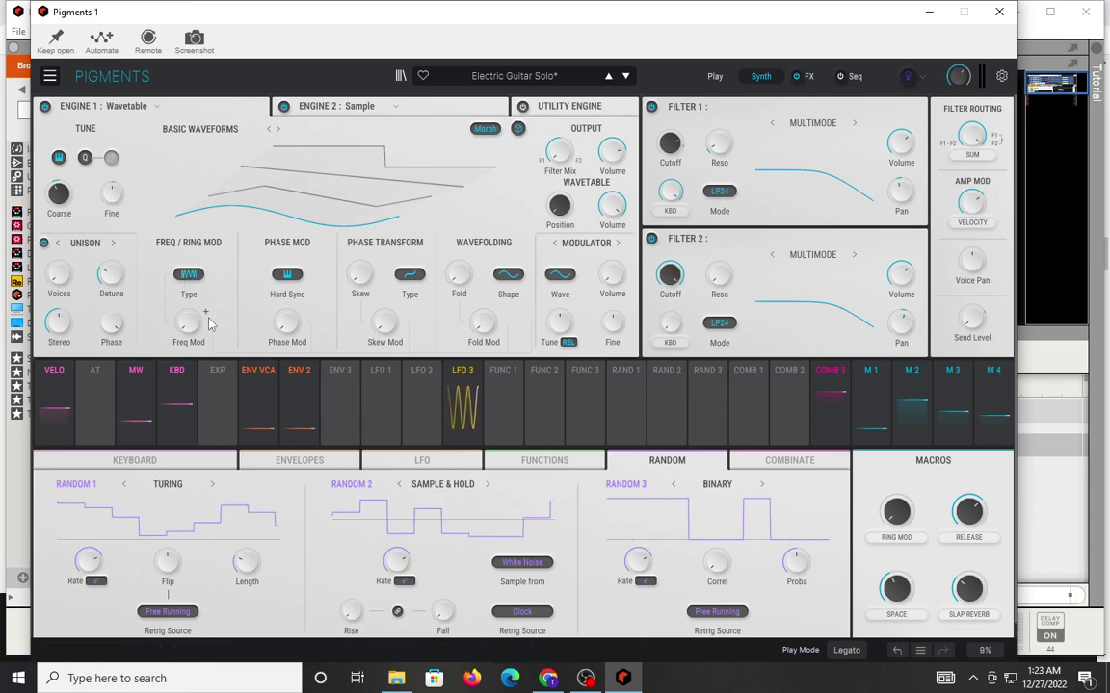
pyautogui.moveTo(196, 323)
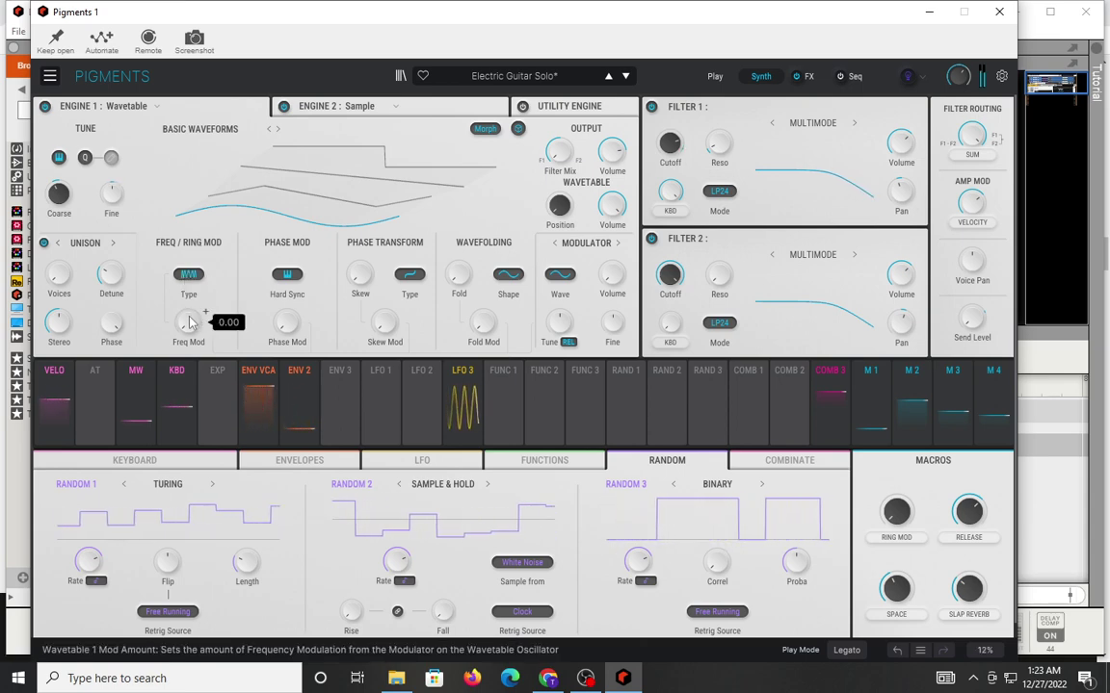
pyautogui.click(191, 277)
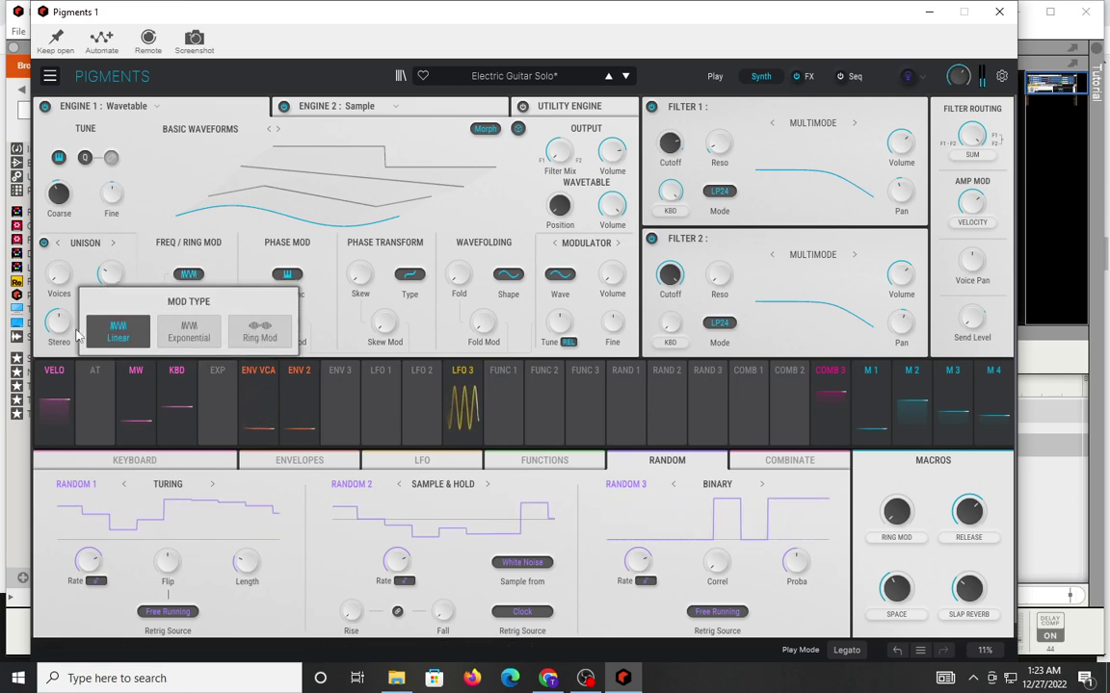
pyautogui.click(258, 337)
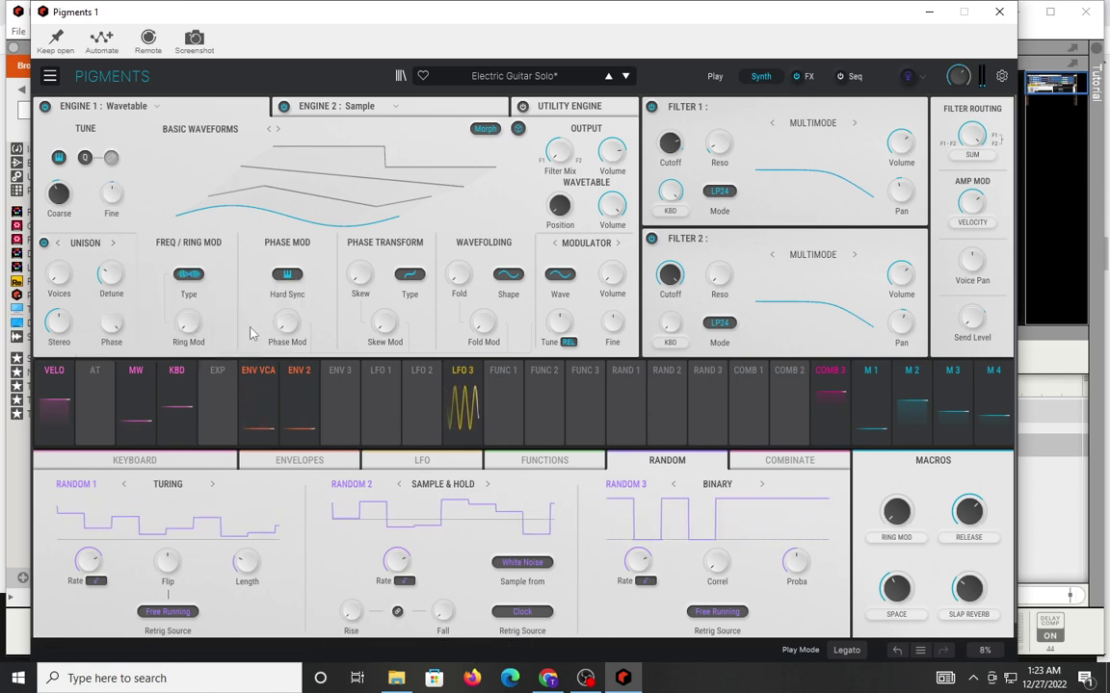
# Adjust the wavetable engine's Ring Mod amount to about 0.512.
pyautogui.moveTo(205, 314)
pyautogui.scroll(10, 205, 314)
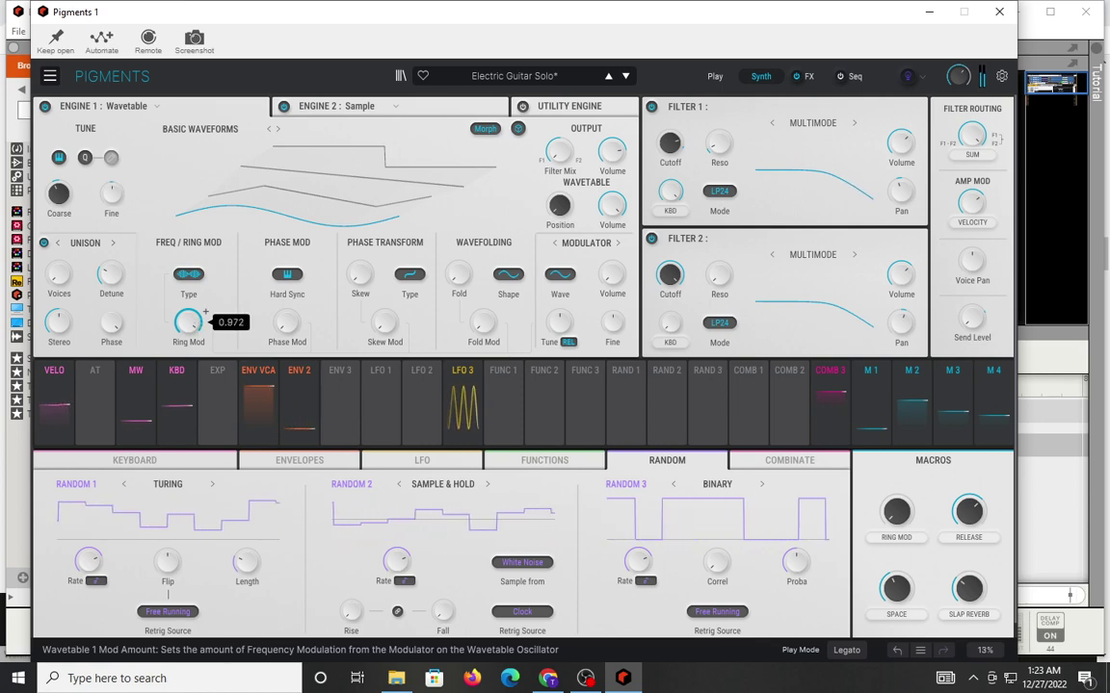
pyautogui.scroll(-2, 205, 314)
pyautogui.scroll(-6, 205, 314)
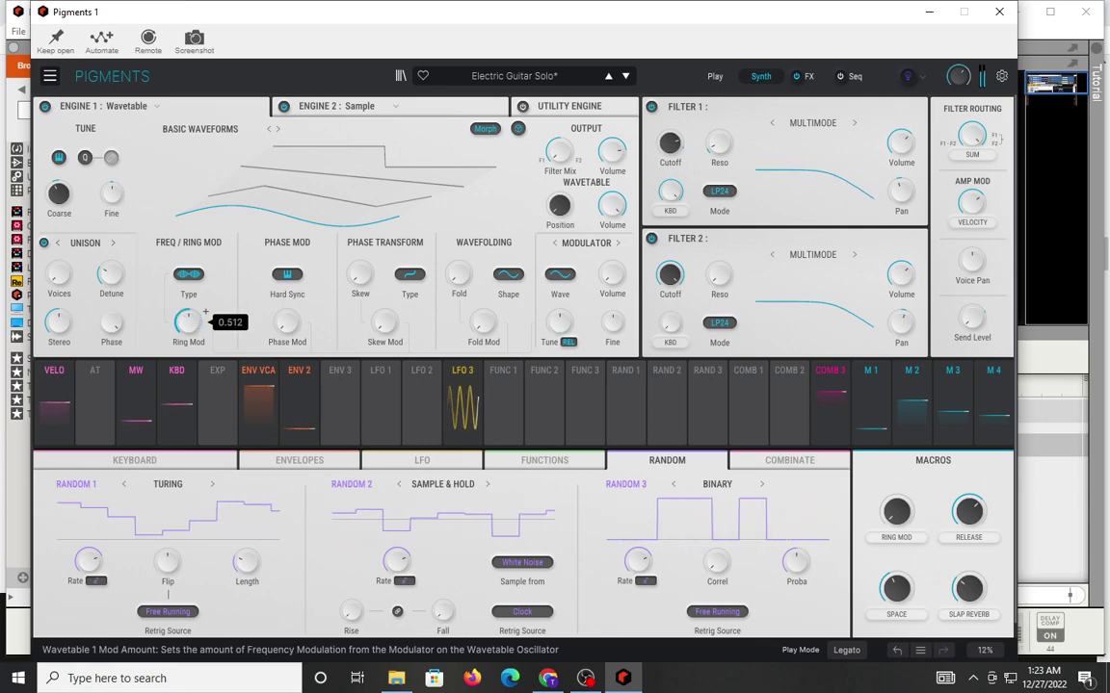
pyautogui.moveTo(190, 334)
pyautogui.mouseDown()
pyautogui.moveTo(190, 217)
pyautogui.moveTo(190, 335)
pyautogui.mouseUp()
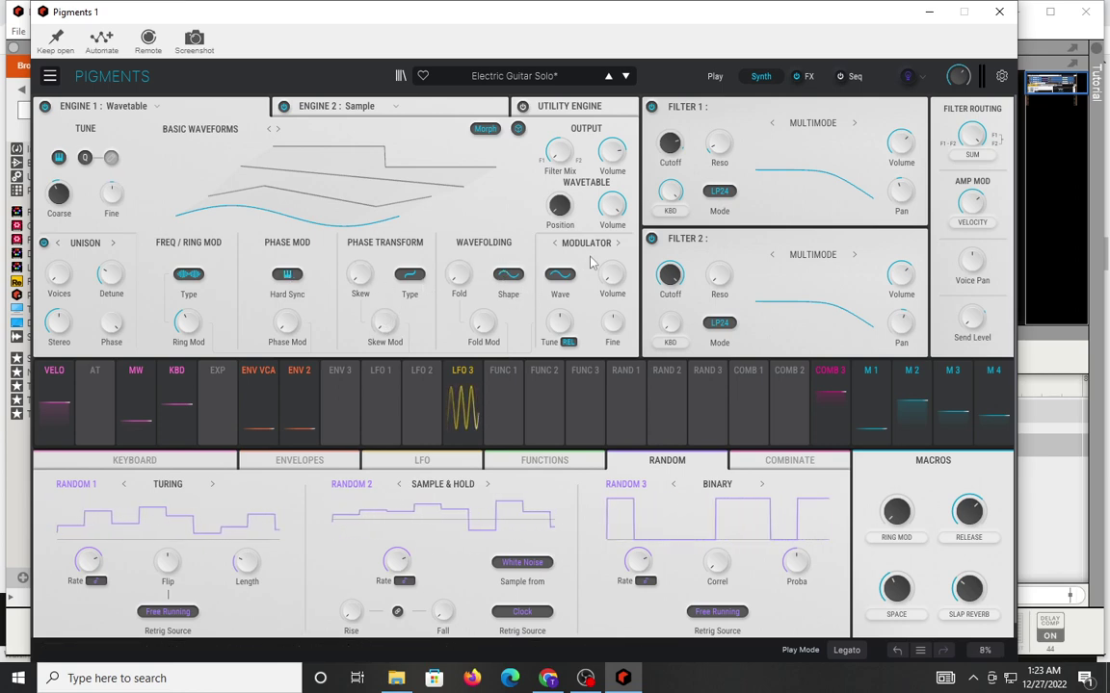
# Switch Engine 1 to the Sample type and turn on its Granular section.
pyautogui.click(136, 114)
pyautogui.click(217, 164)
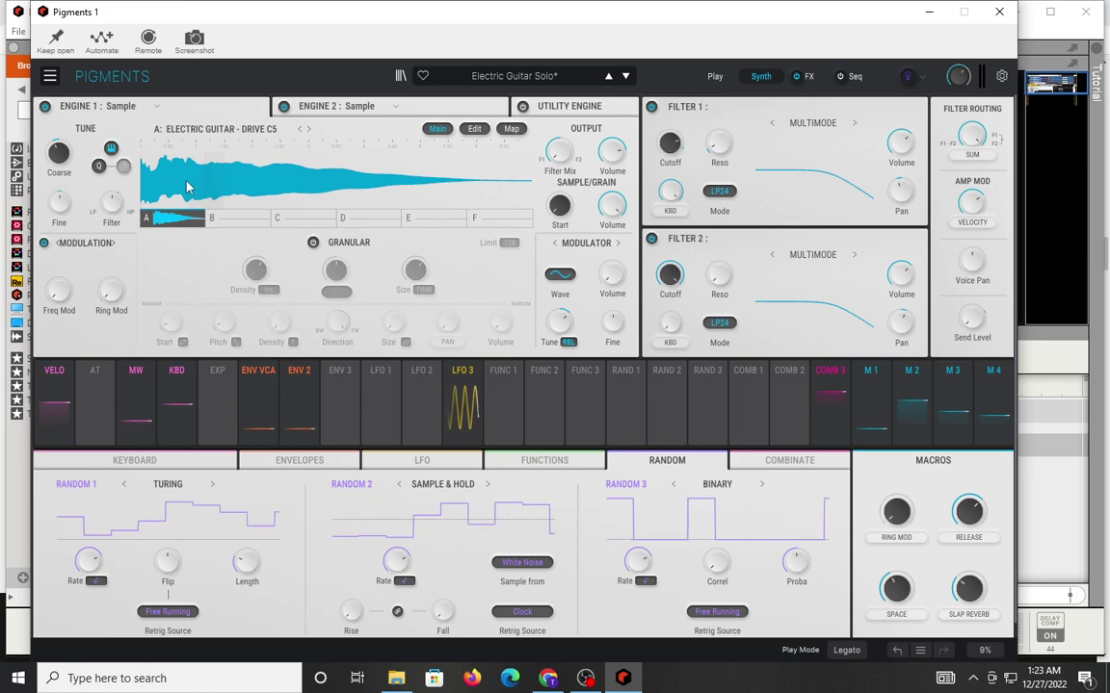
pyautogui.click(312, 243)
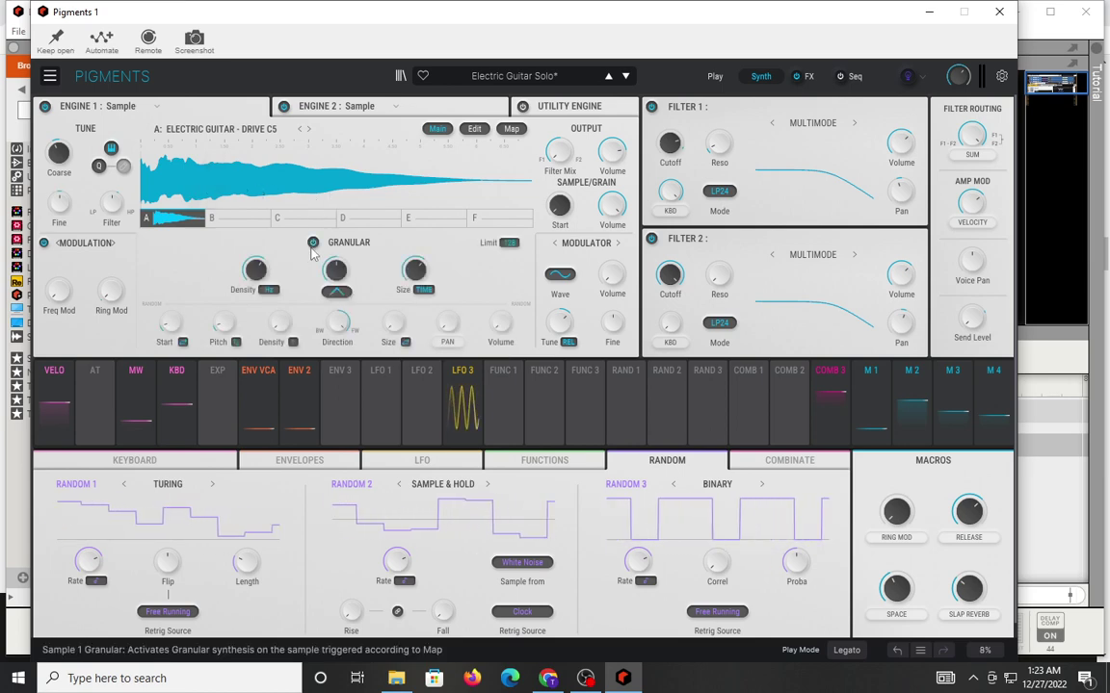
pyautogui.moveTo(269, 285)
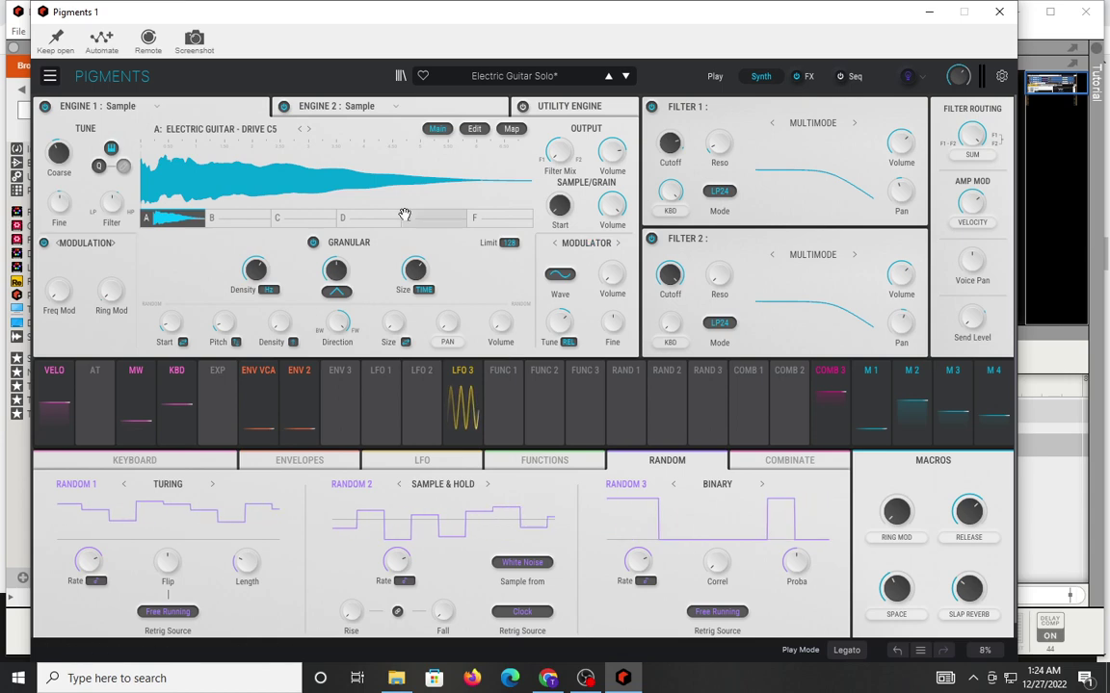
# Switch Engine 1 to the Harmonic type and look at its partial limit options.
pyautogui.click(114, 112)
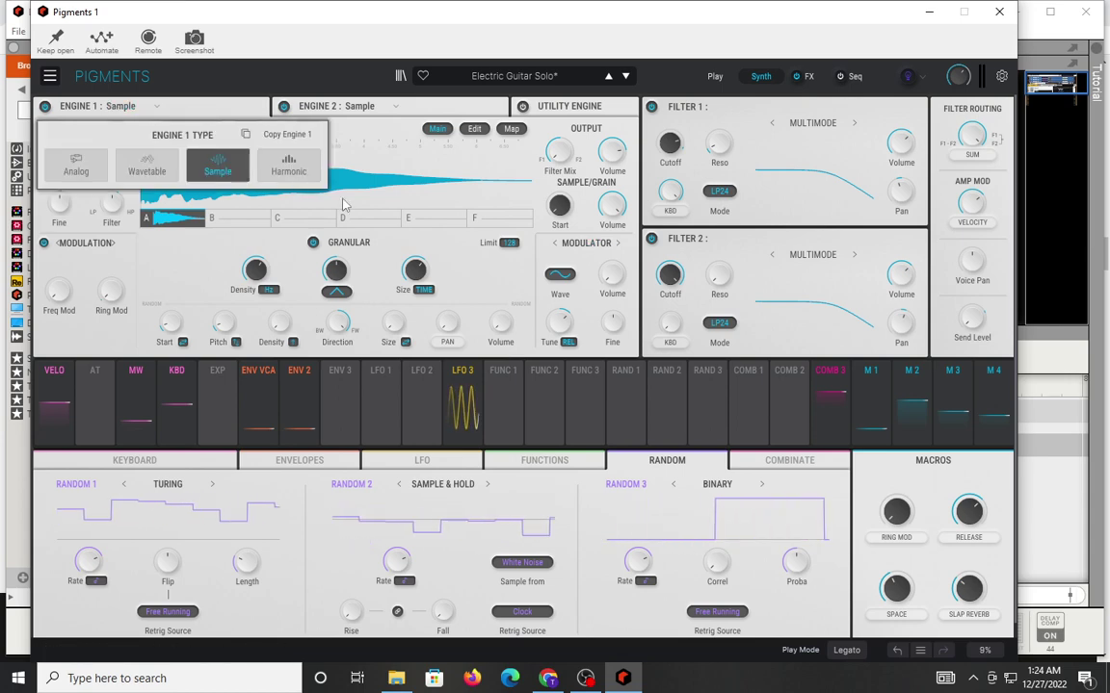
pyautogui.click(312, 178)
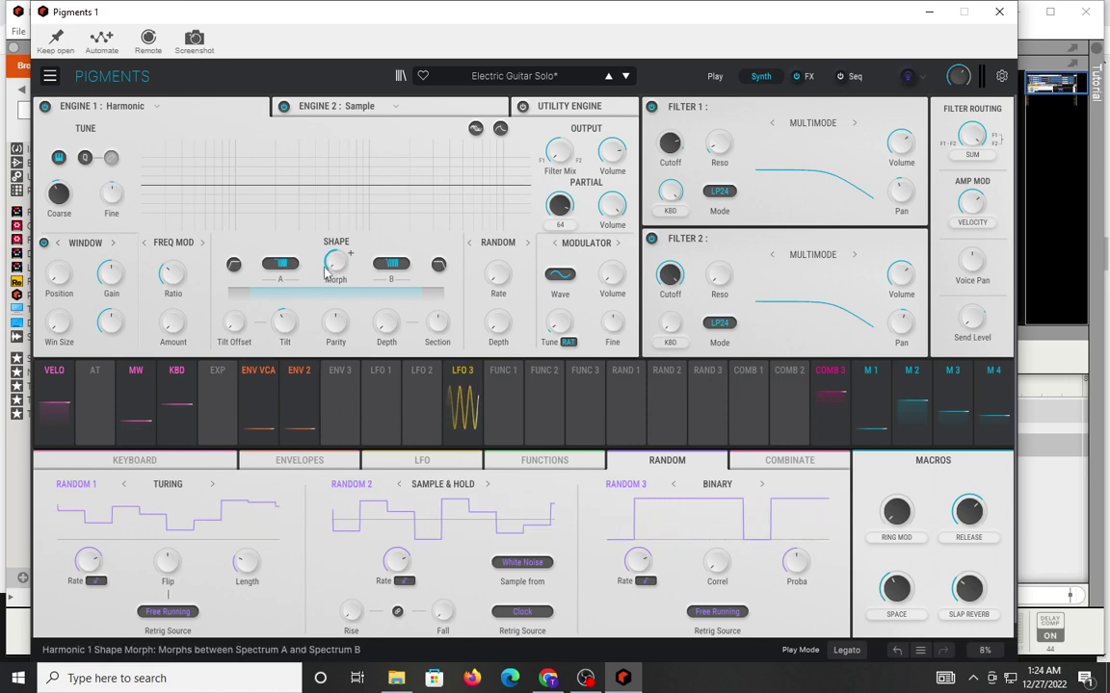
pyautogui.moveTo(330, 268)
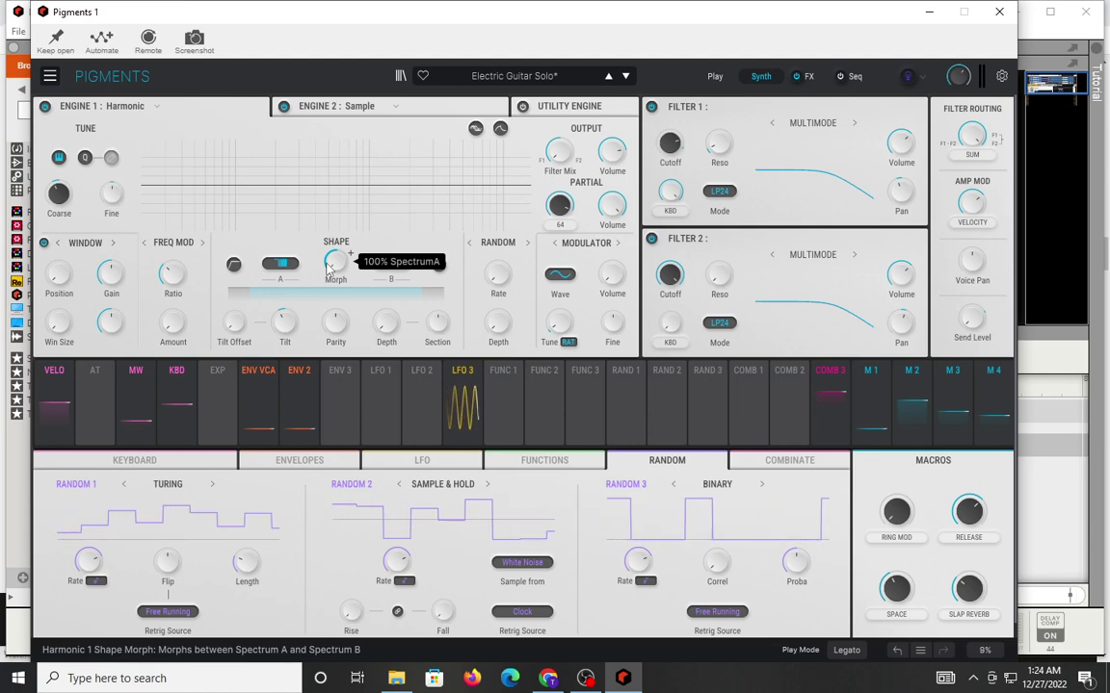
pyautogui.click(557, 224)
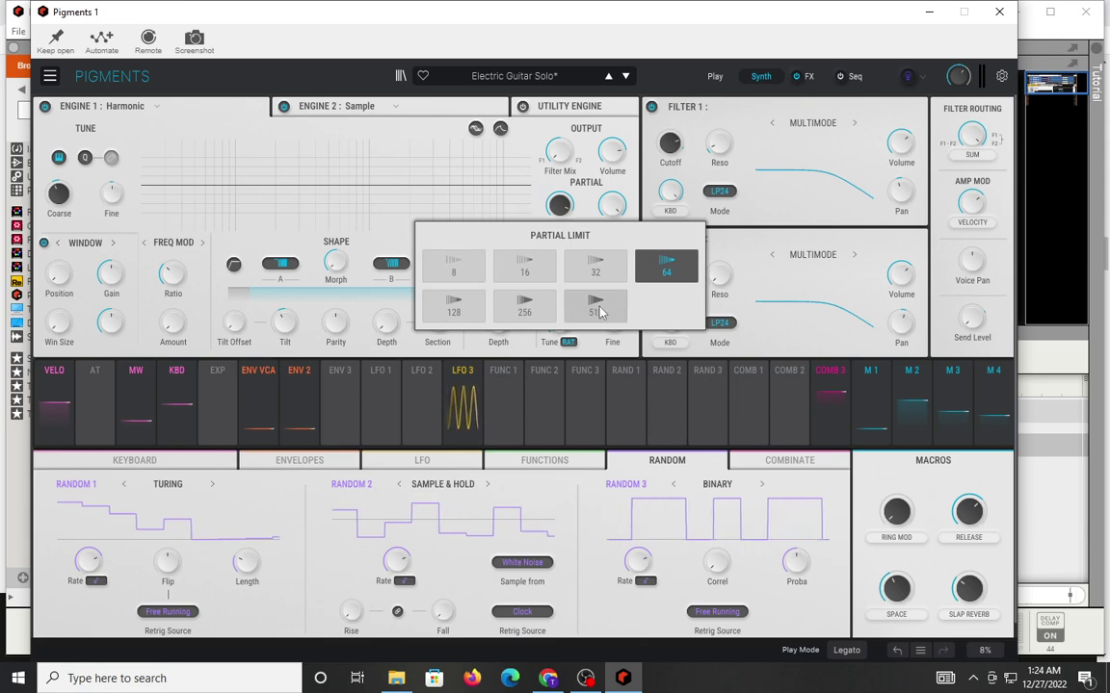
pyautogui.click(541, 192)
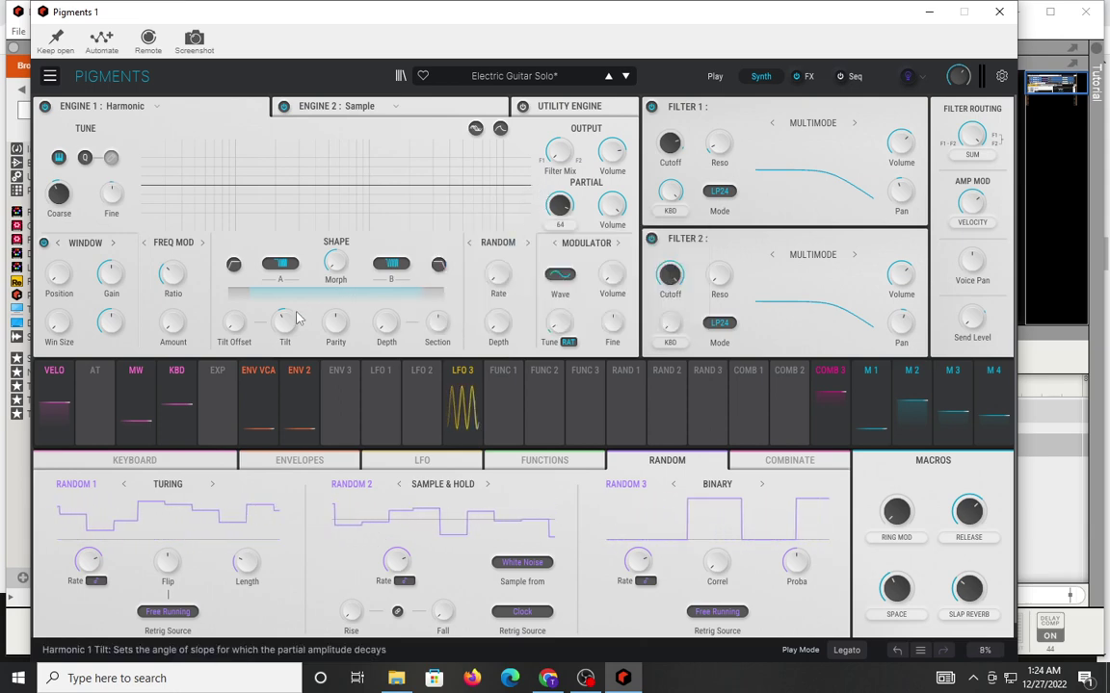
pyautogui.moveTo(502, 335)
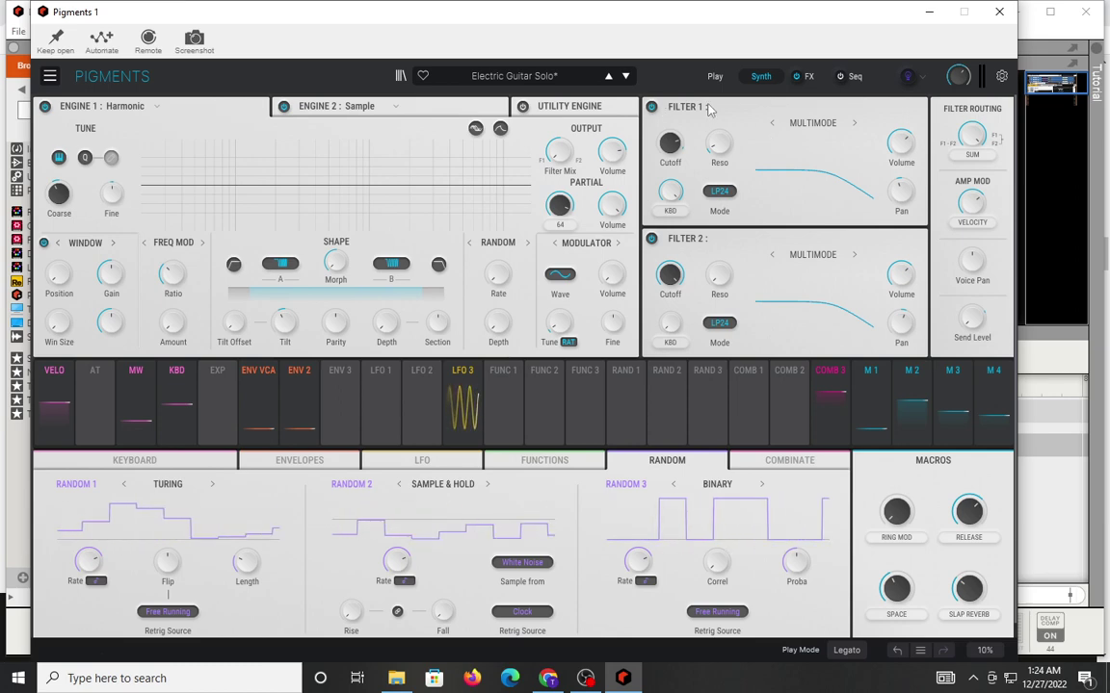
# Set Filter 1 to the MS-20 type, then review its filter modes and the other filter types.
pyautogui.click(789, 125)
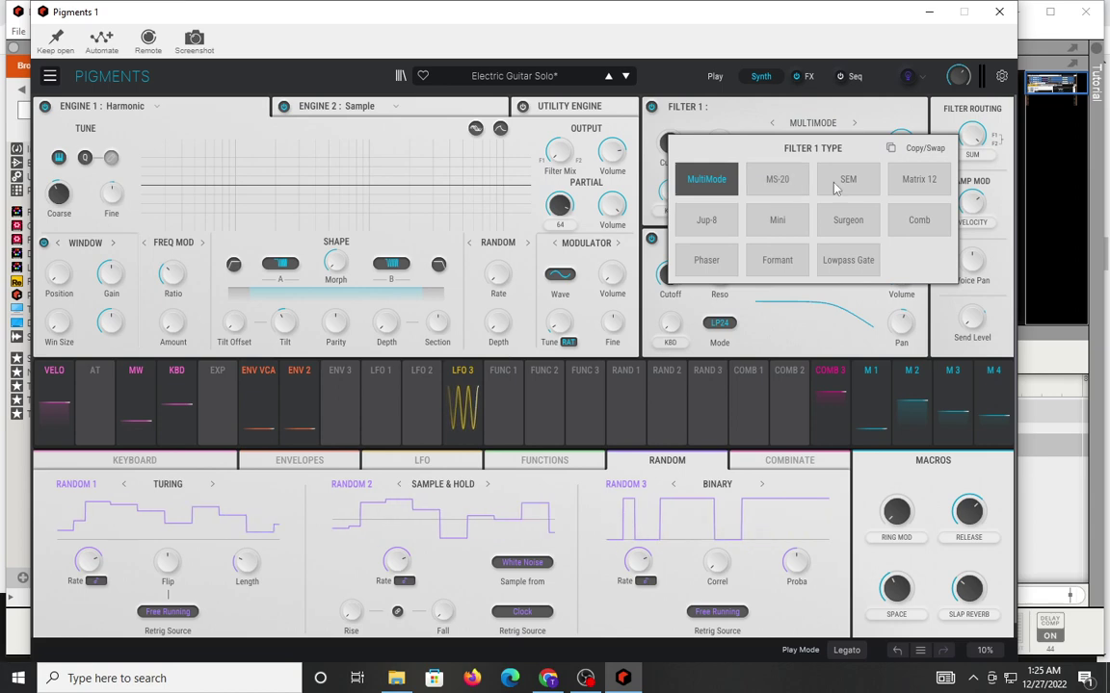
pyautogui.click(778, 189)
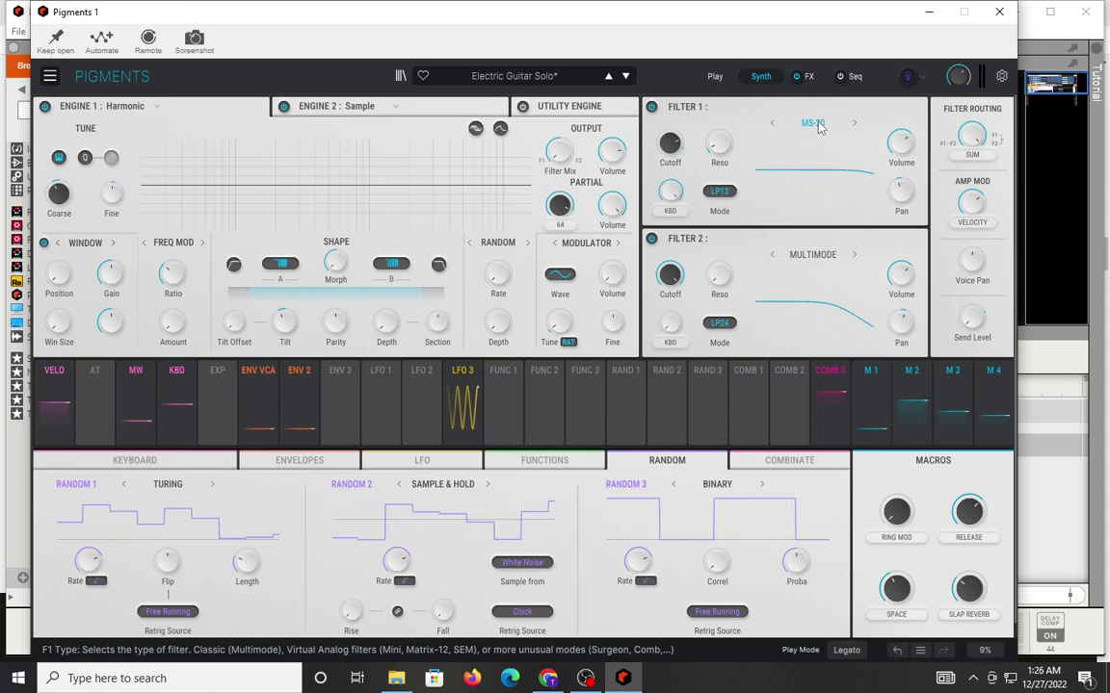
pyautogui.click(723, 194)
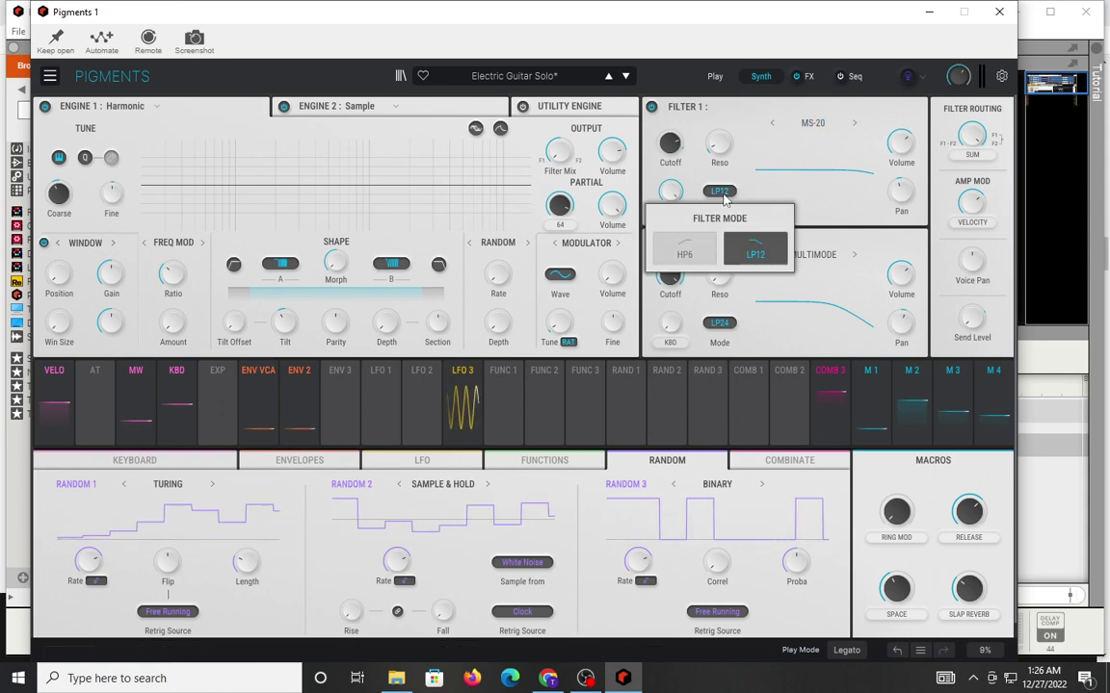
pyautogui.click(812, 165)
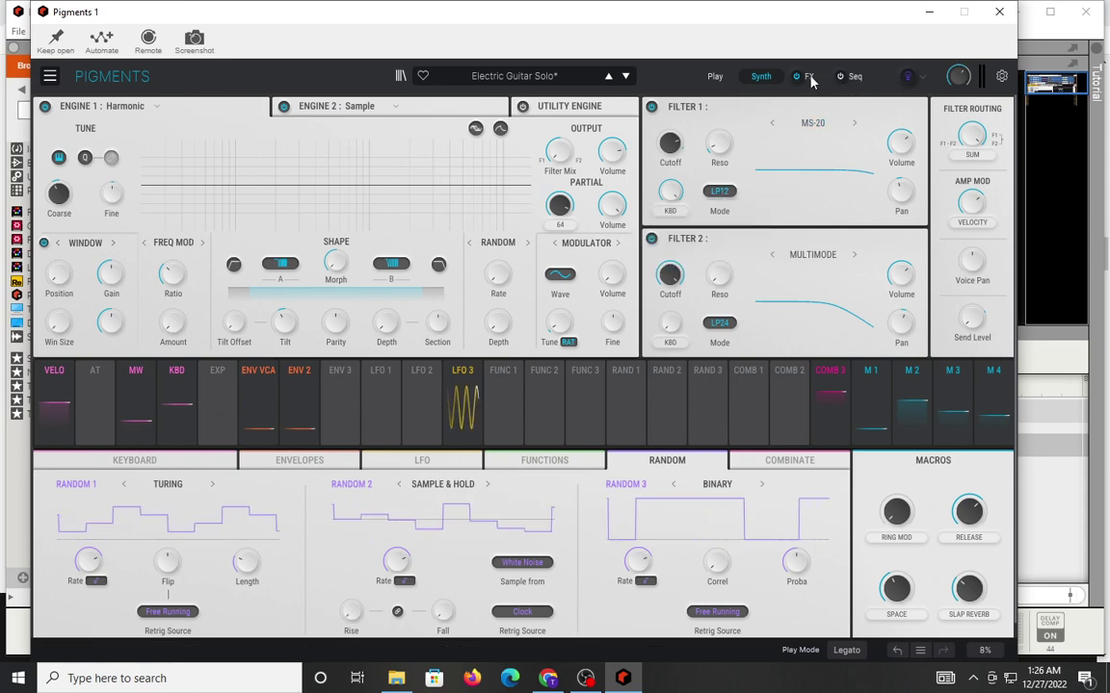
pyautogui.click(816, 126)
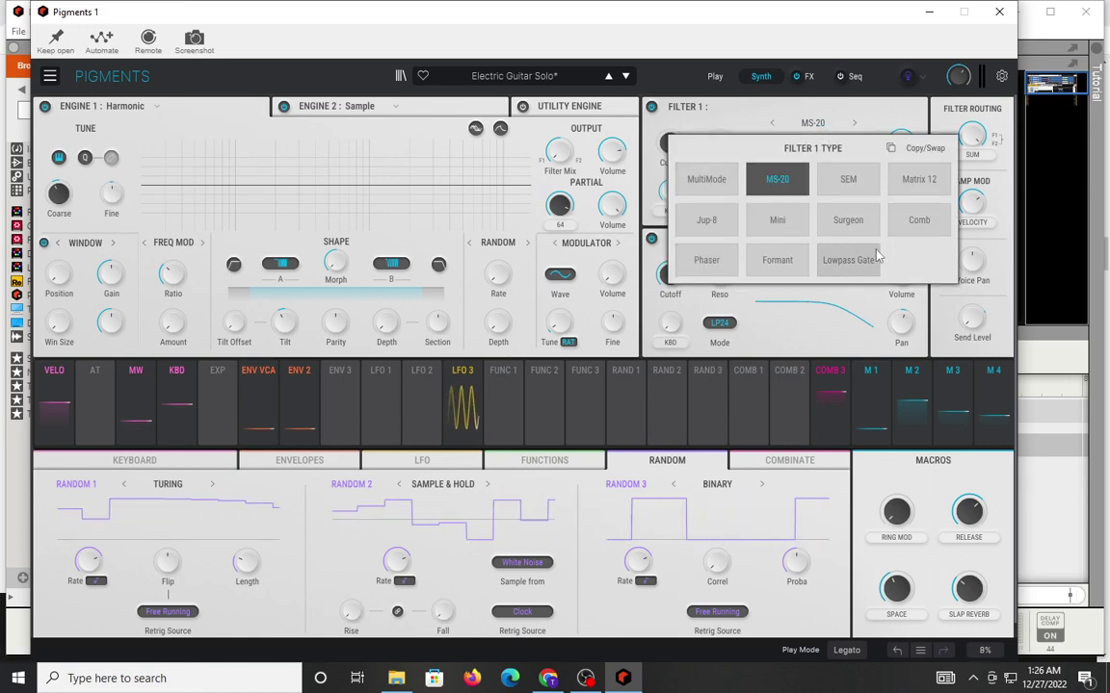
pyautogui.click(747, 123)
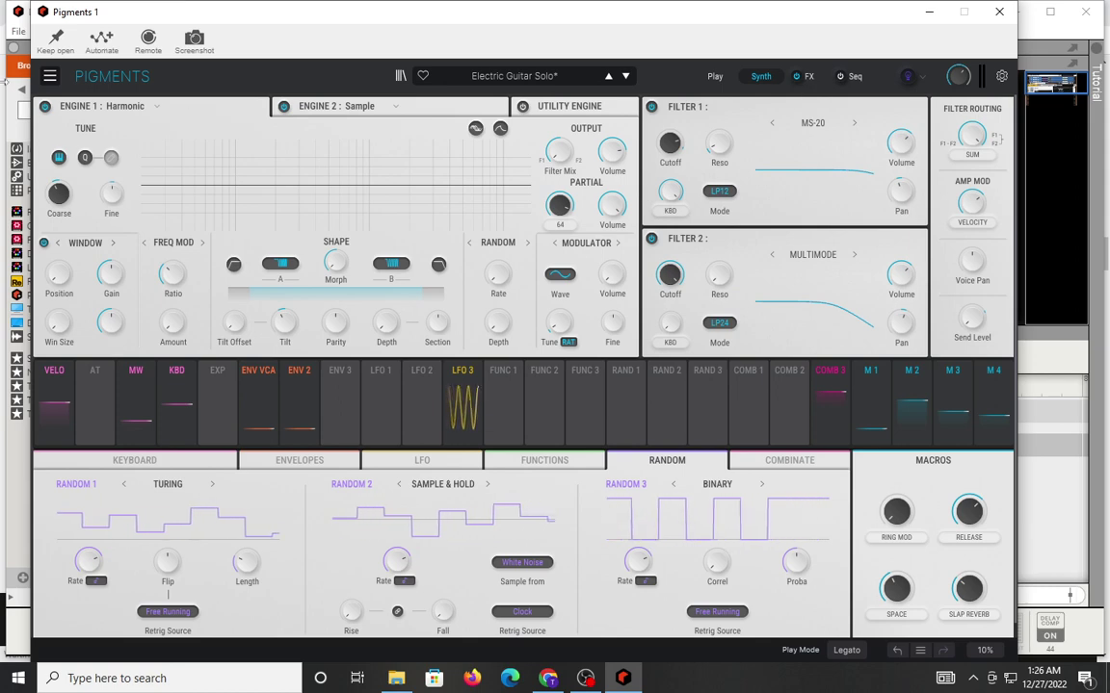
# Look at the available interface themes without changing the current one.
pyautogui.click(51, 77)
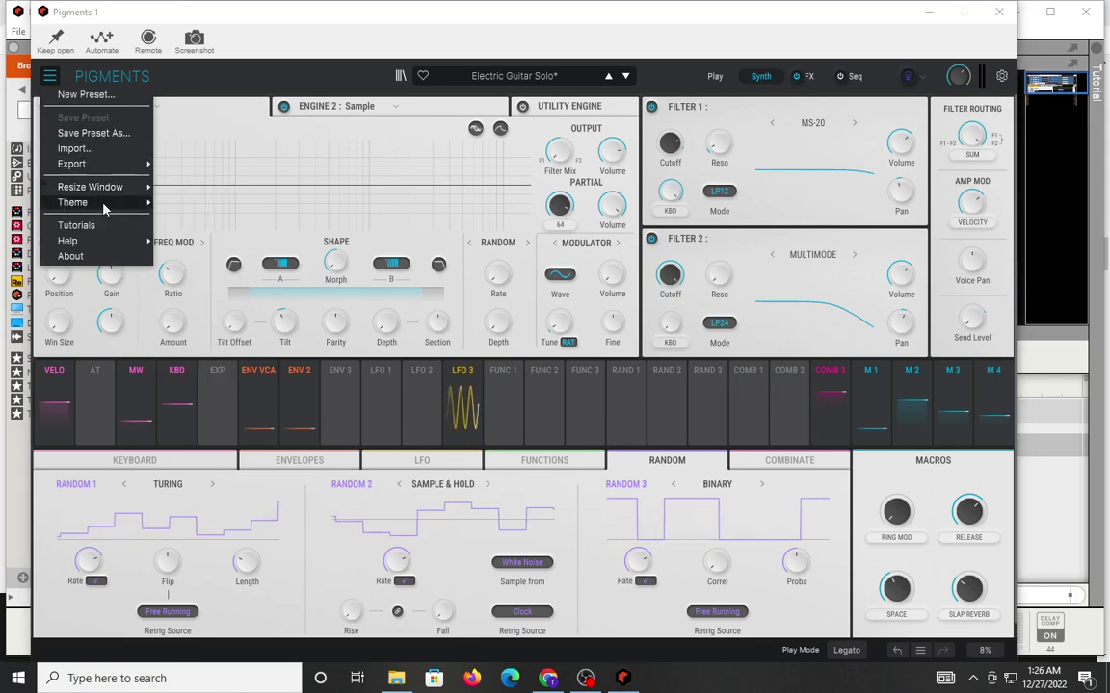
pyautogui.moveTo(104, 206)
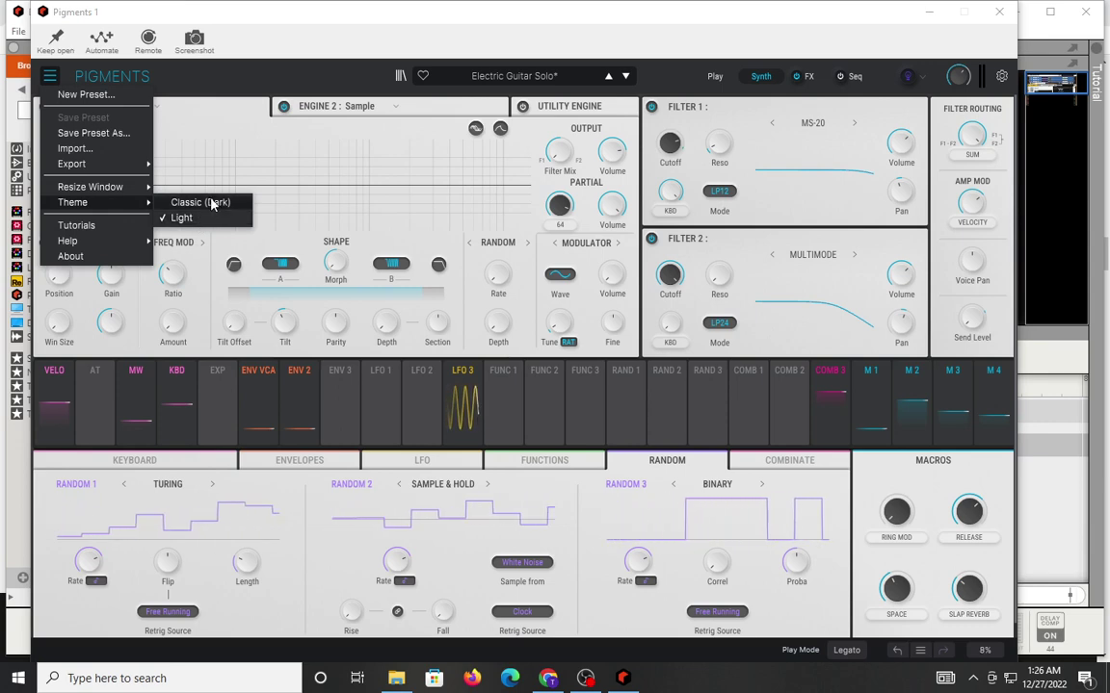
pyautogui.click(250, 88)
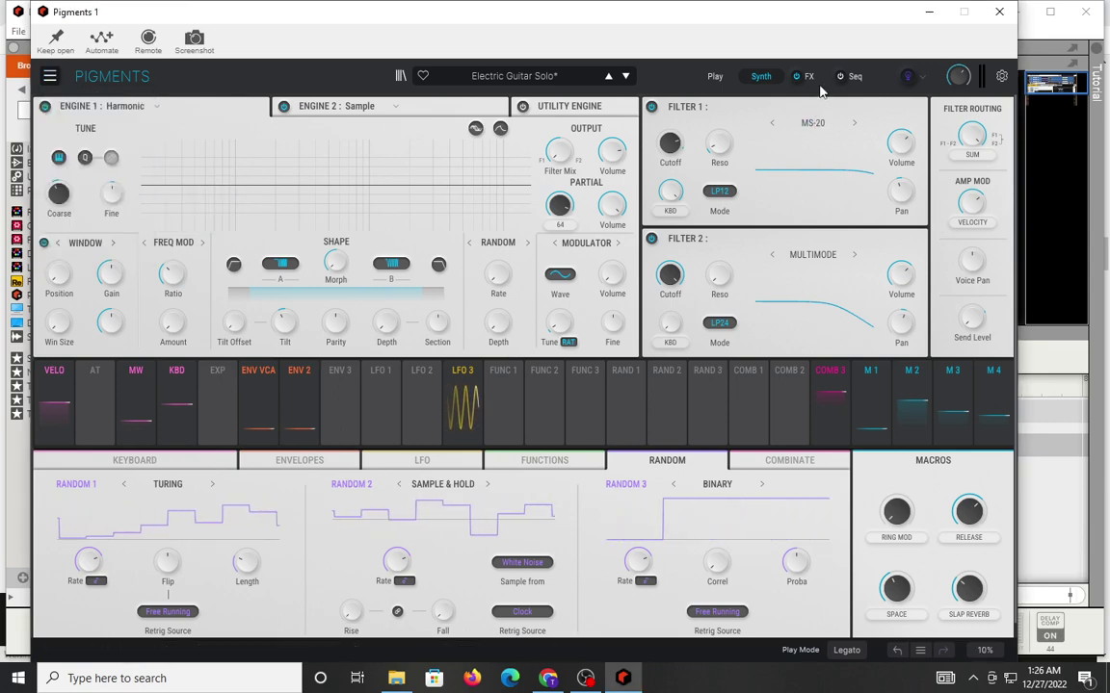
# Replace the Tape Echo in the first slot of FX A with the Shimmer effect.
pyautogui.click(807, 77)
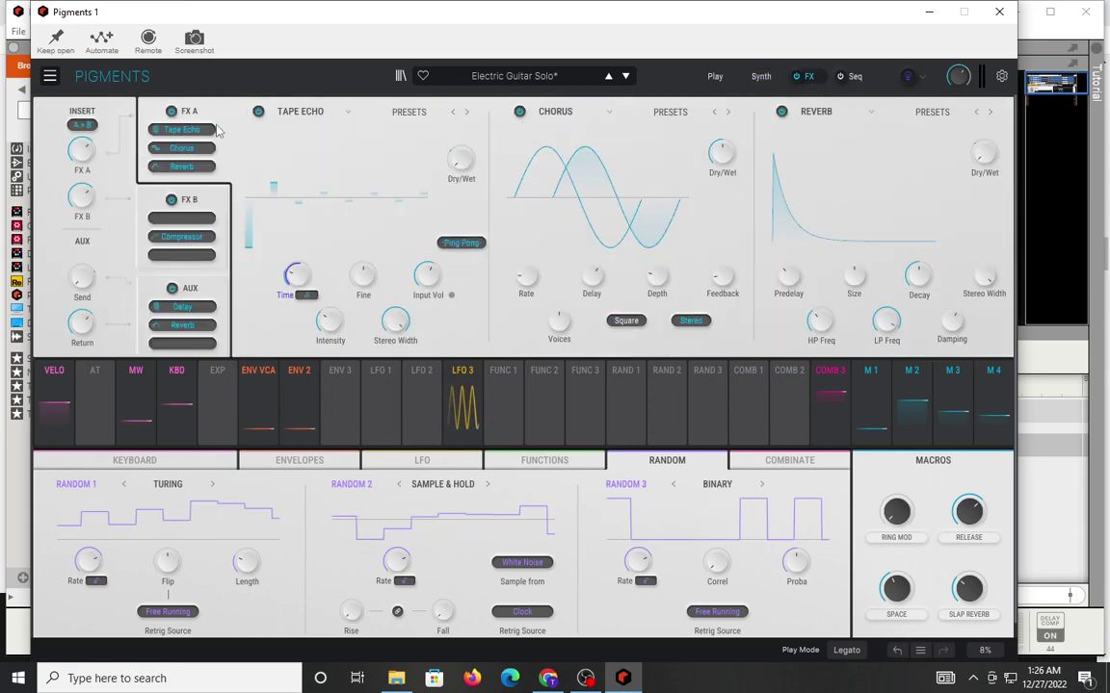
pyautogui.click(287, 111)
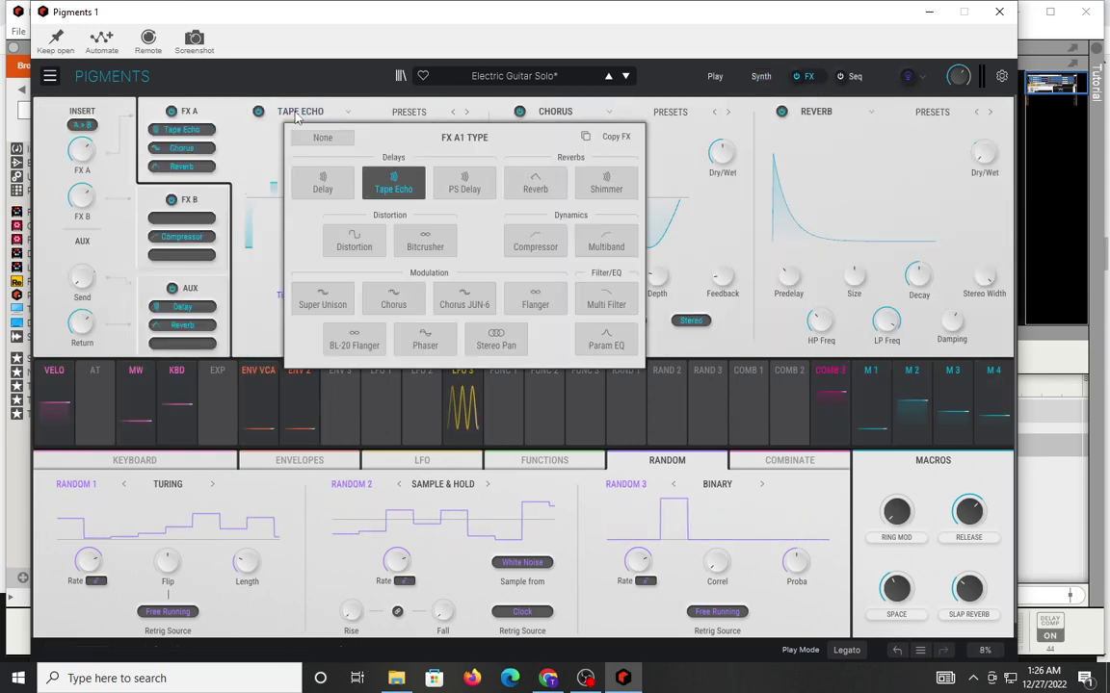
pyautogui.click(605, 181)
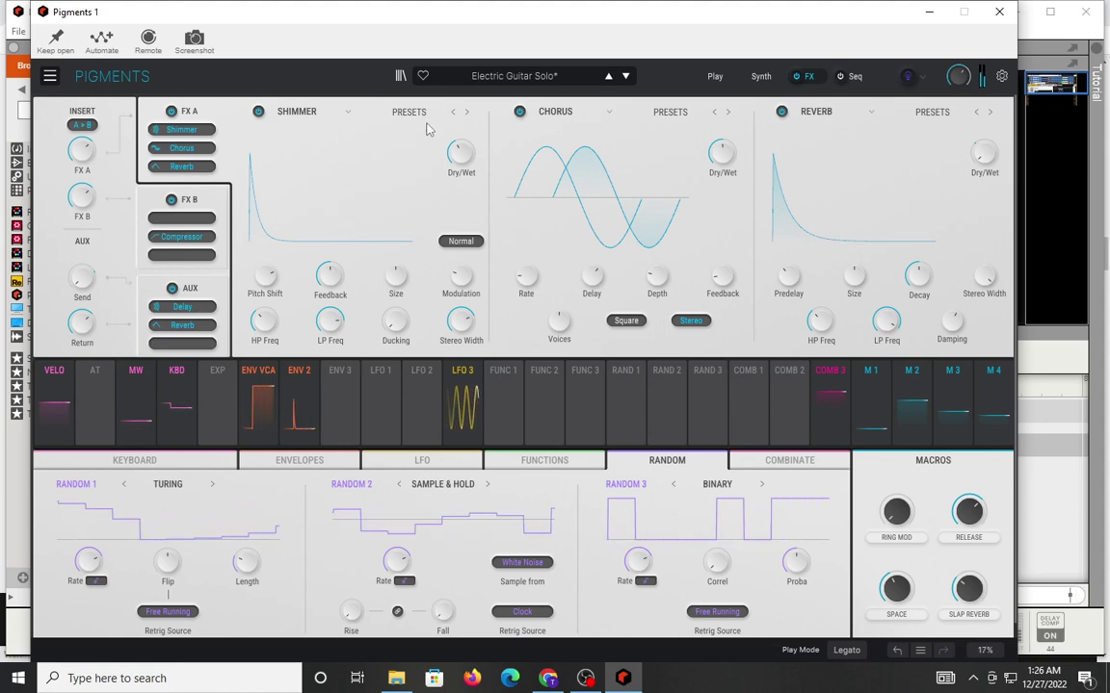
# Raise the Shimmer effect's Dry/Wet, Pitch Shift and Modulation amounts.
pyautogui.moveTo(463, 147); pyautogui.dragTo(477, 142)
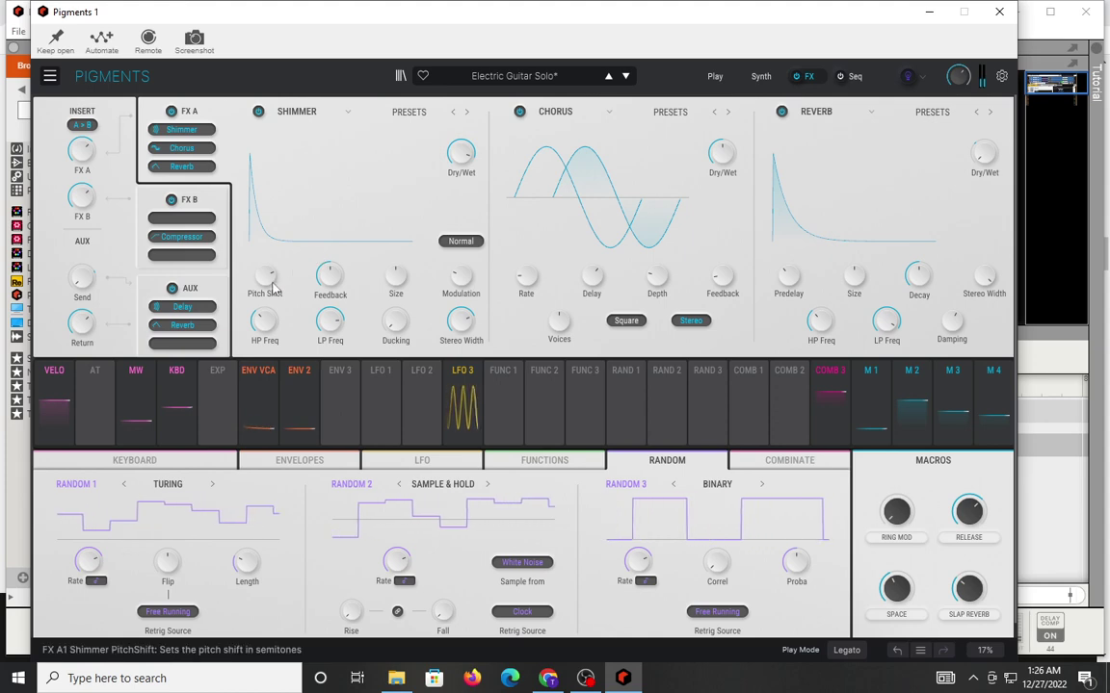
pyautogui.moveTo(270, 273)
pyautogui.moveTo(270, 273); pyautogui.dragTo(269, 266)
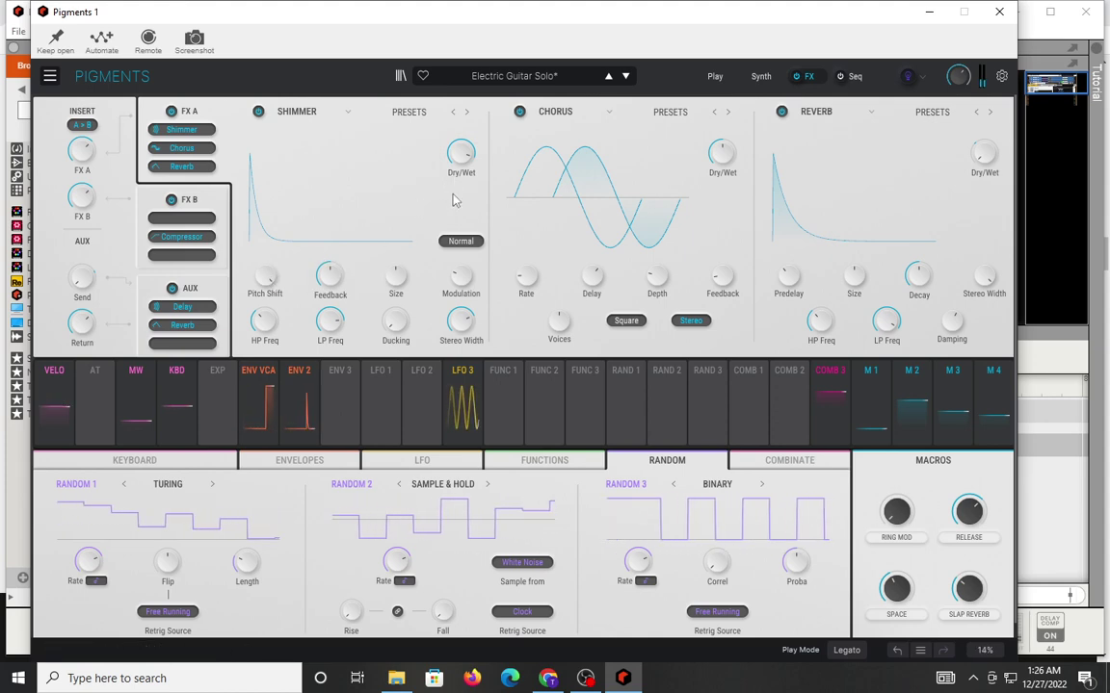
pyautogui.moveTo(467, 287)
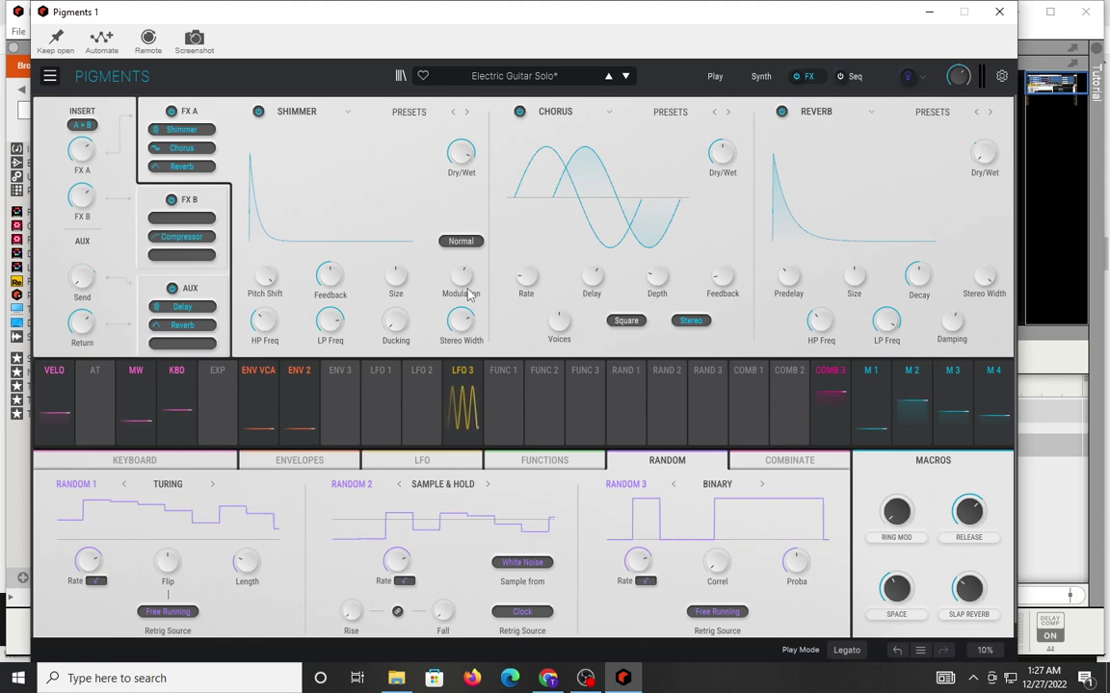
# Review the arpeggiator and sequencer settings, including the scales available for the pitch track.
pyautogui.click(850, 77)
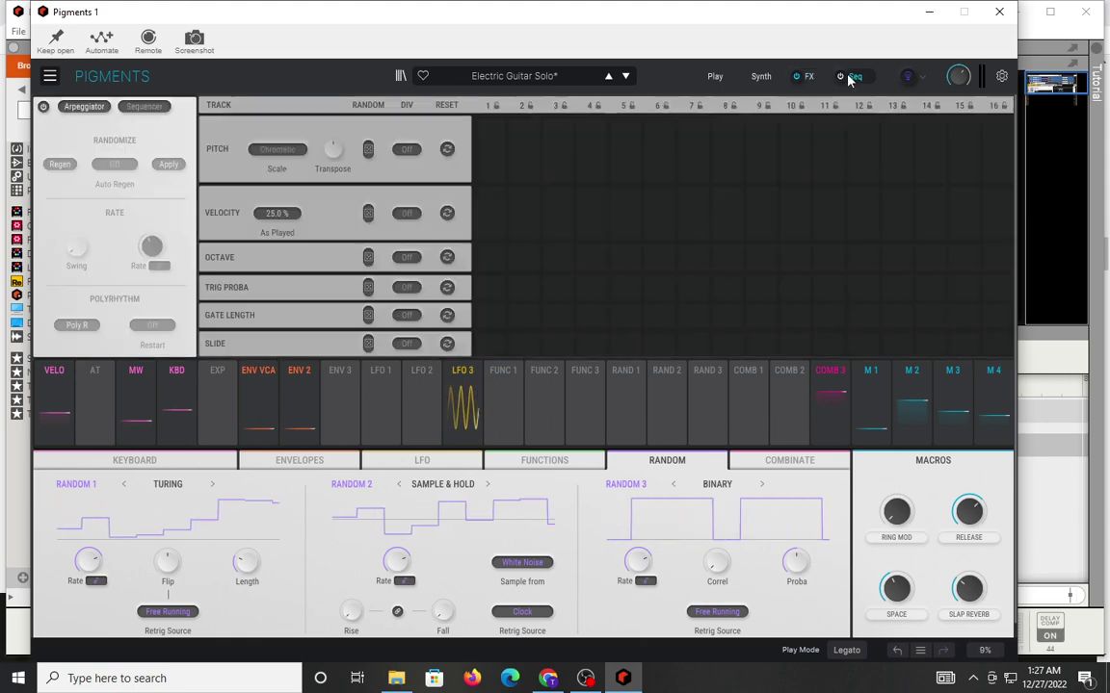
pyautogui.click(43, 106)
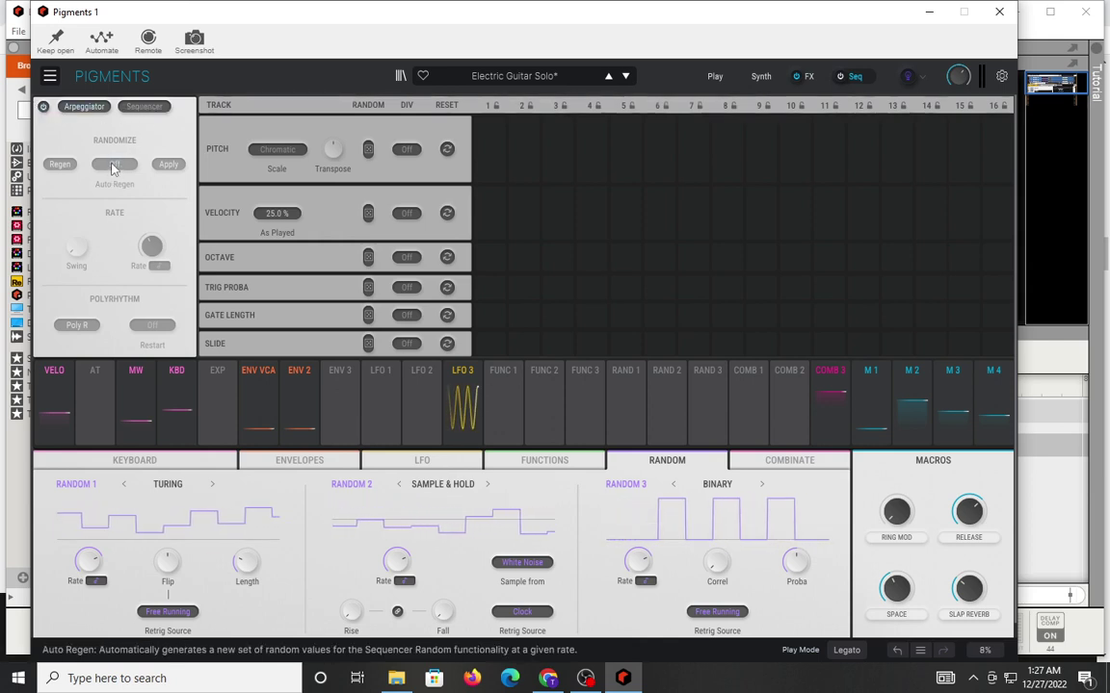
pyautogui.click(264, 149)
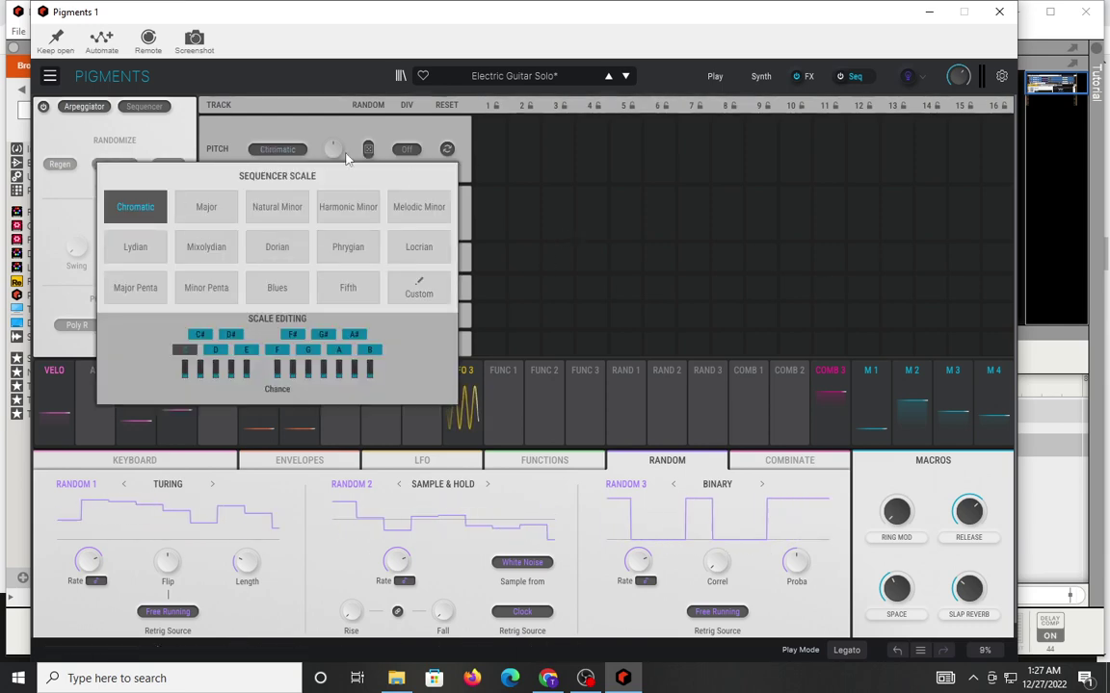
pyautogui.click(854, 79)
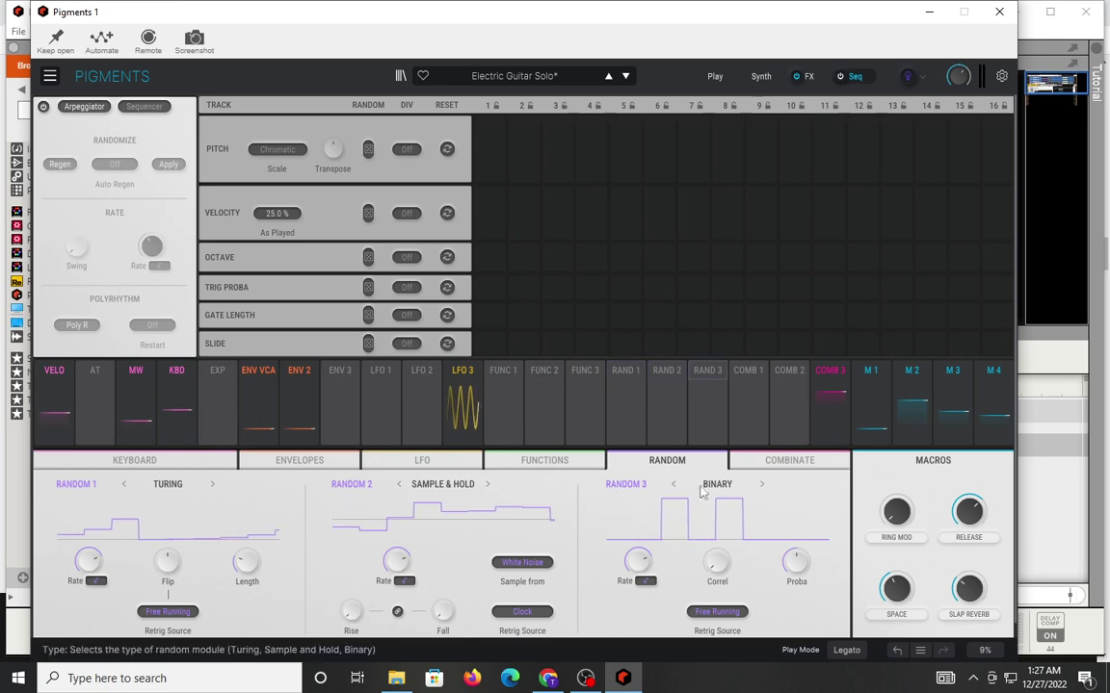
# Review the settings of the three LFOs and the three envelopes among the modulators.
pyautogui.click(366, 422)
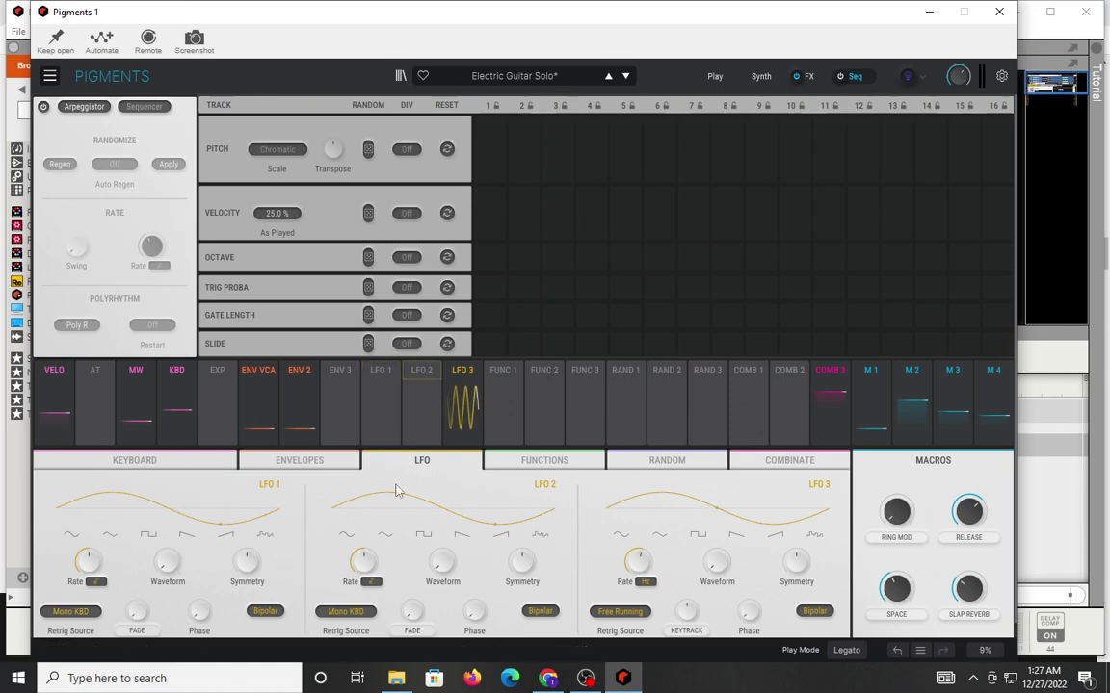
pyautogui.click(298, 462)
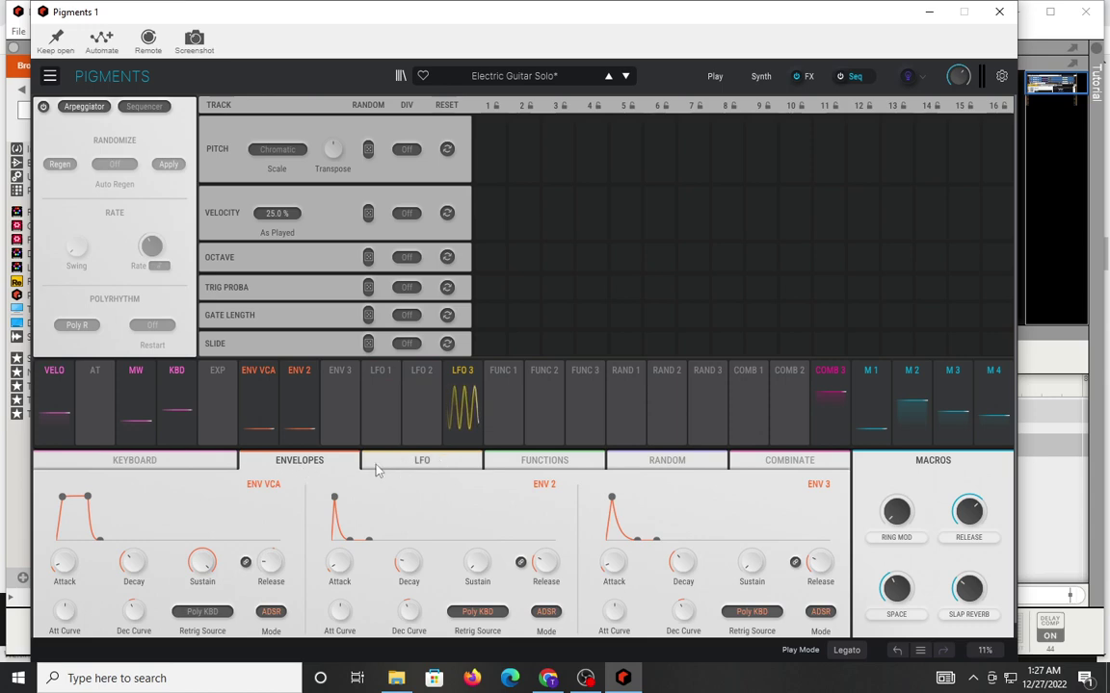
pyautogui.click(421, 461)
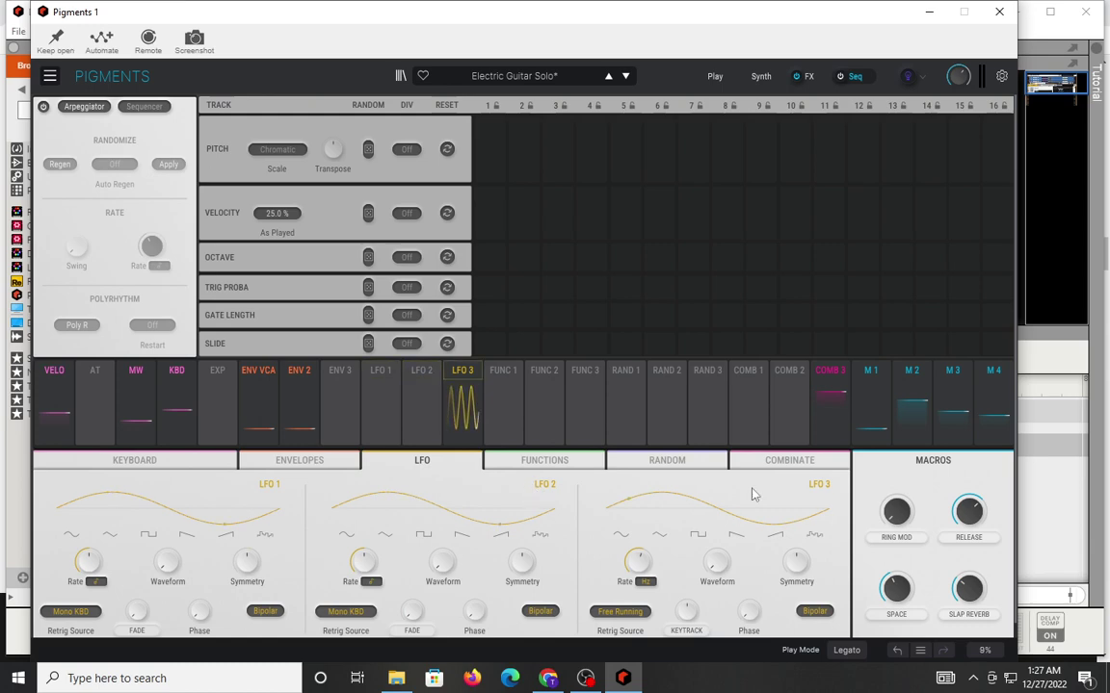
# Look over the simplified Play view, then set Engine 1's type to Analog in the Synth view.
pyautogui.click(715, 76)
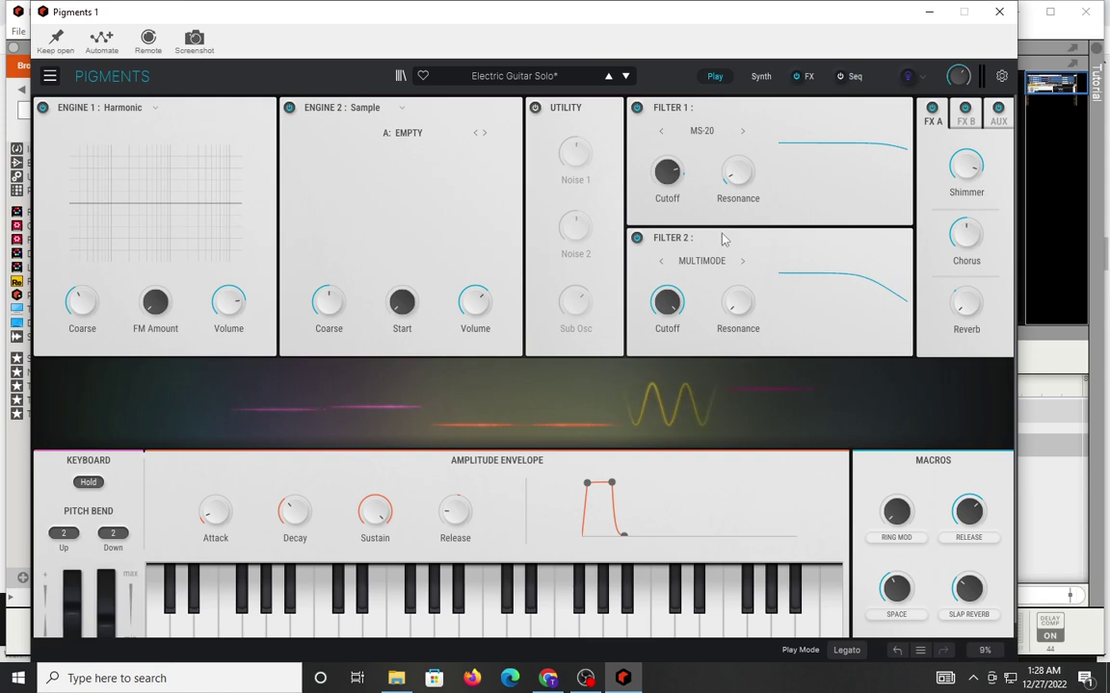
pyautogui.click(761, 77)
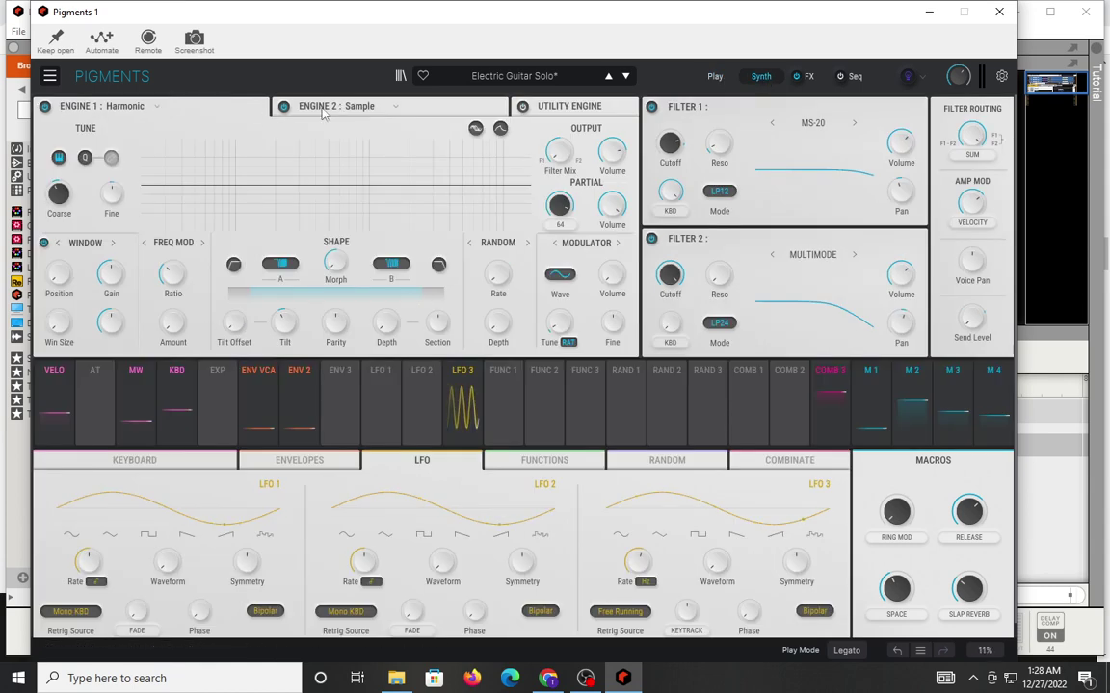
pyautogui.click(130, 108)
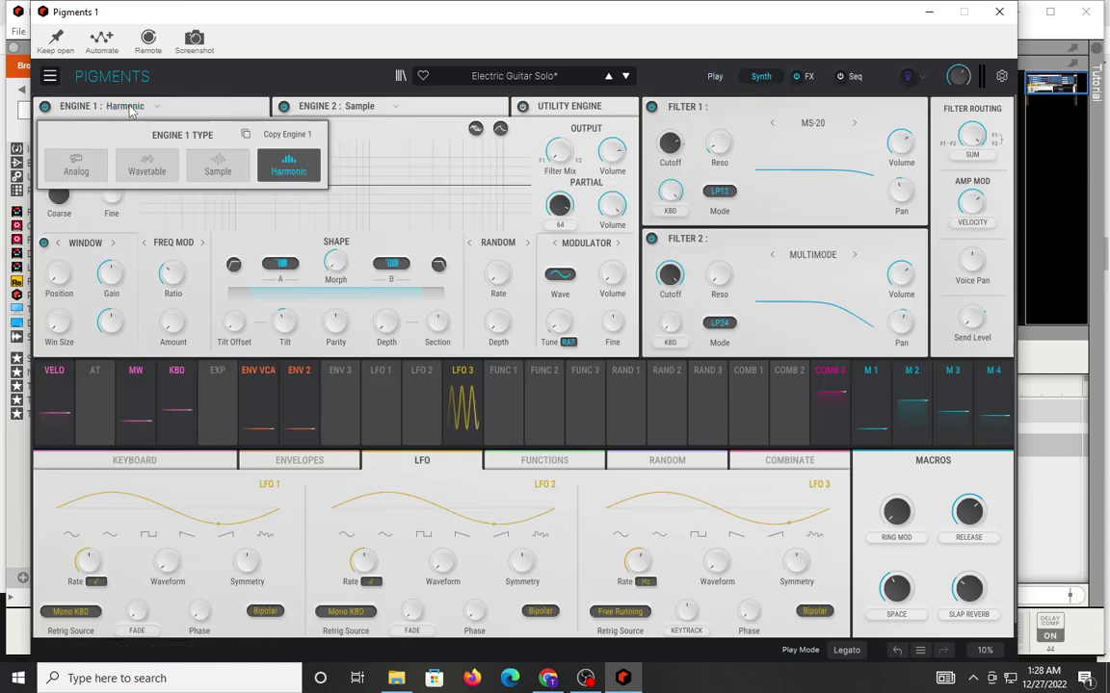
pyautogui.click(76, 166)
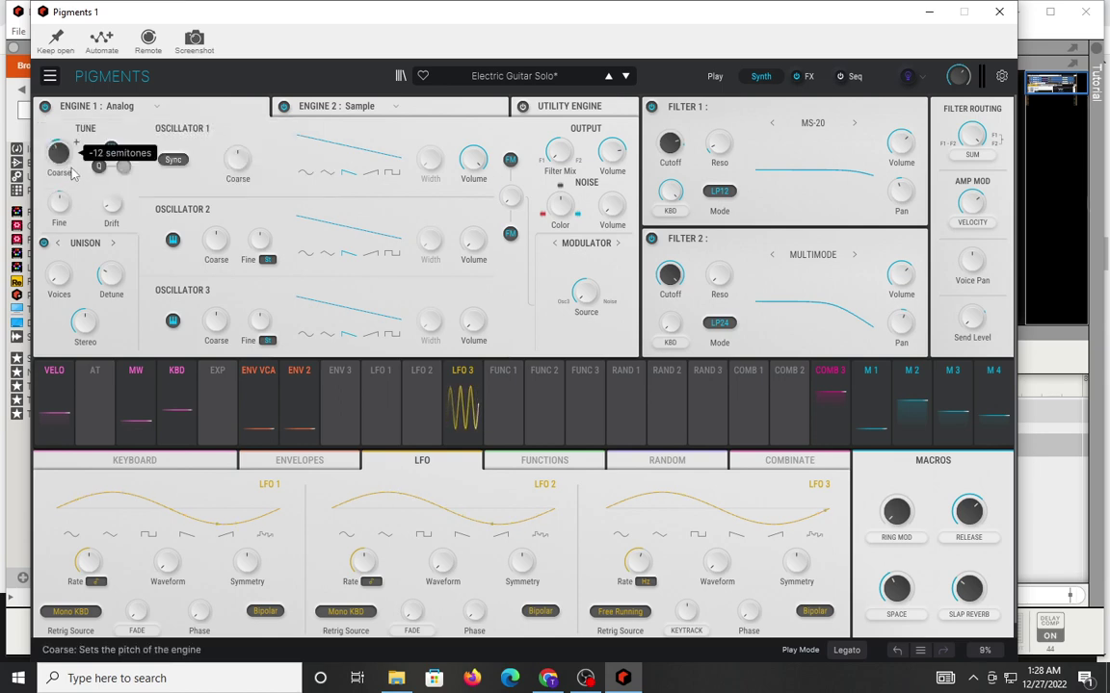
# Compare the Play view with the full Synth view, checking the Engine 1 type options without changing them.
pyautogui.click(715, 76)
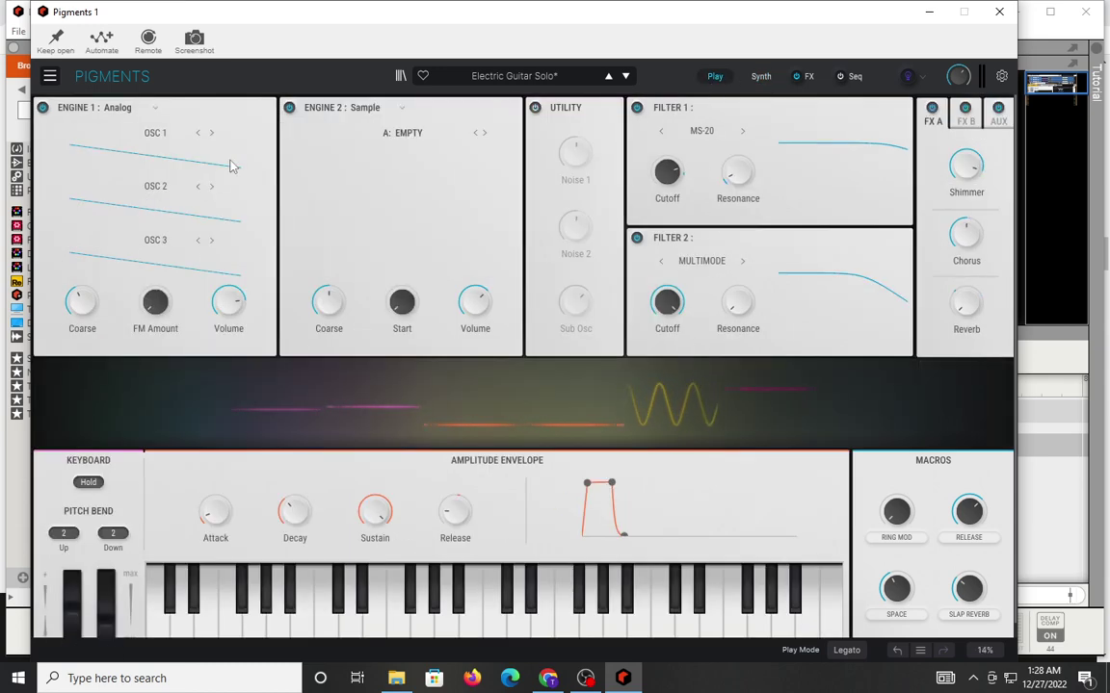
pyautogui.click(155, 110)
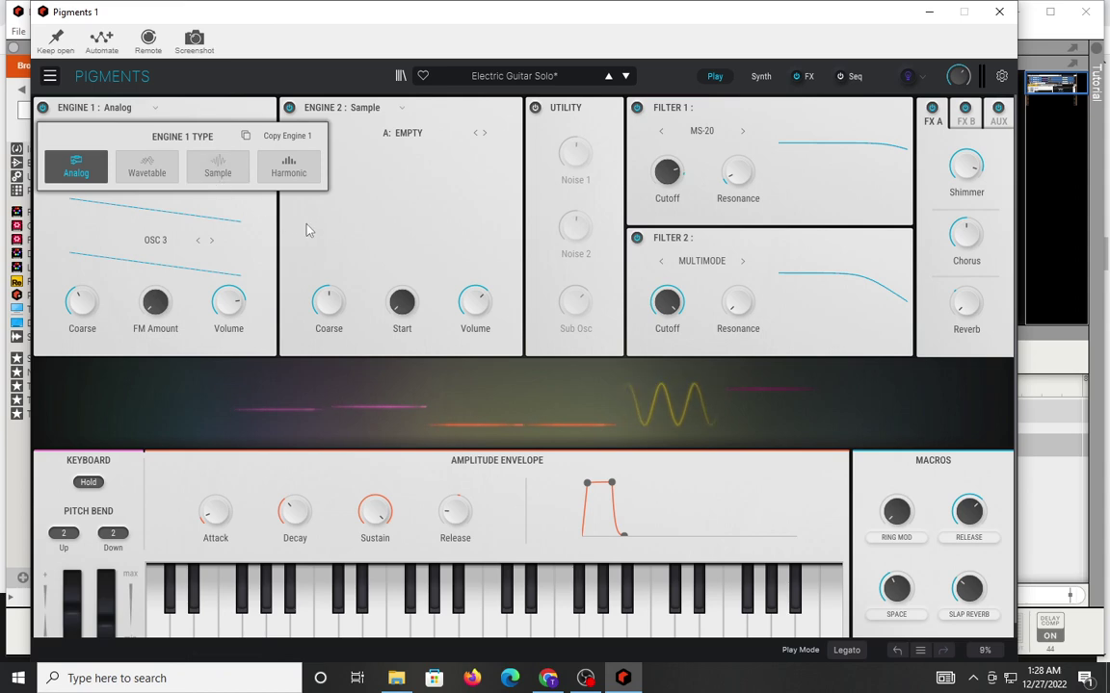
pyautogui.click(275, 201)
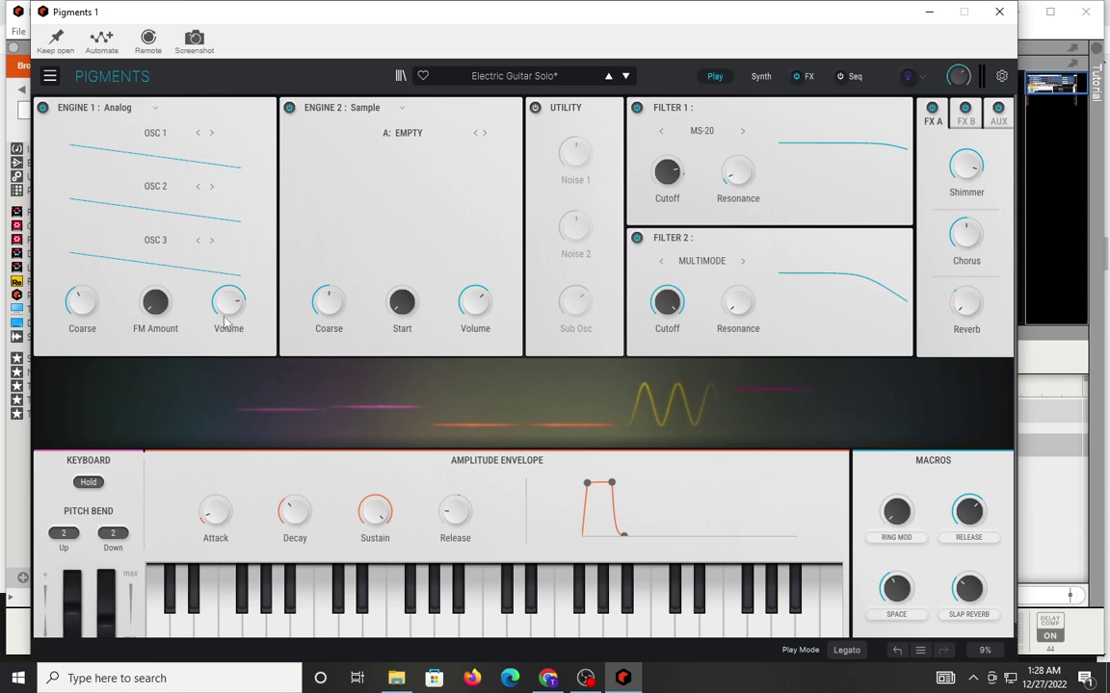
pyautogui.moveTo(219, 297)
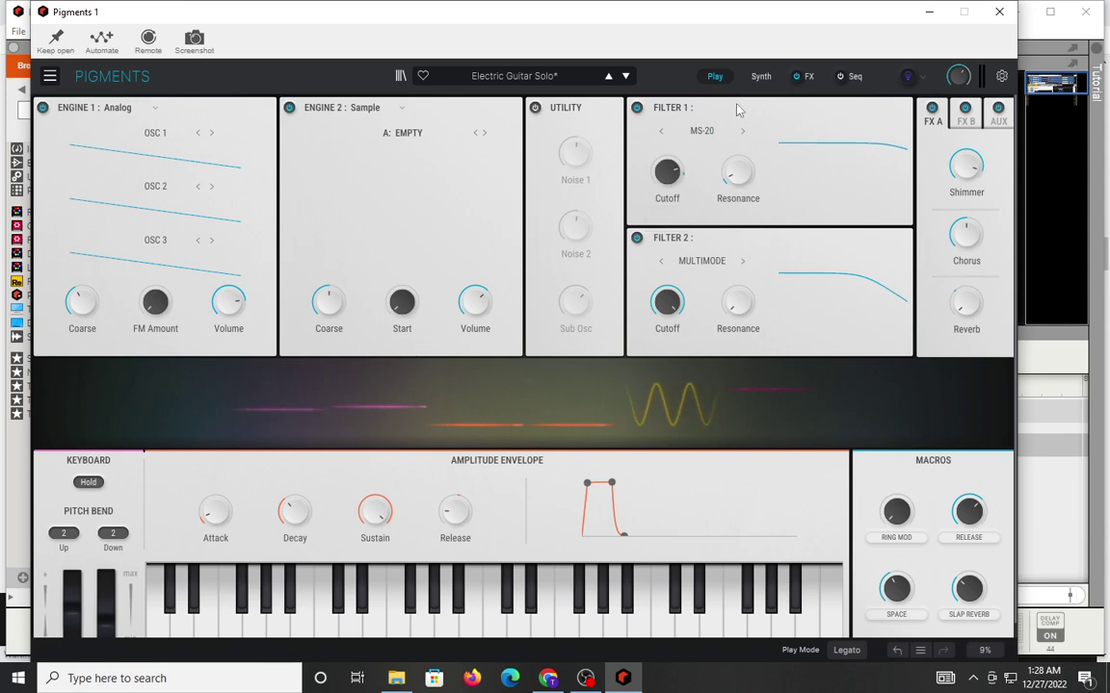
pyautogui.click(761, 79)
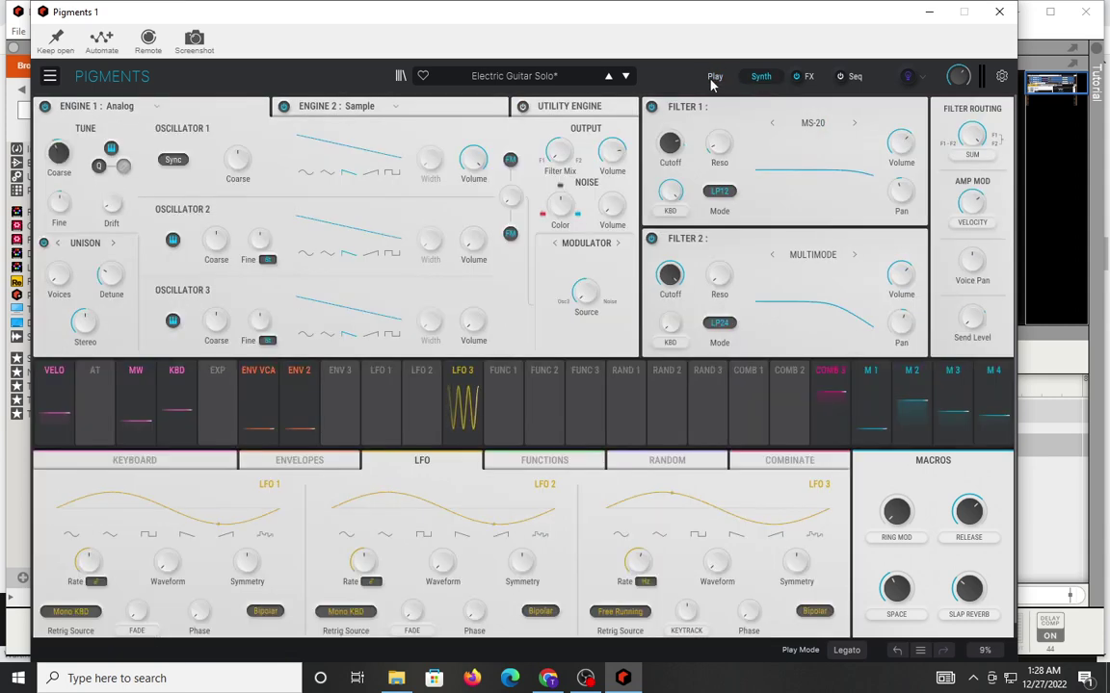
pyautogui.click(714, 79)
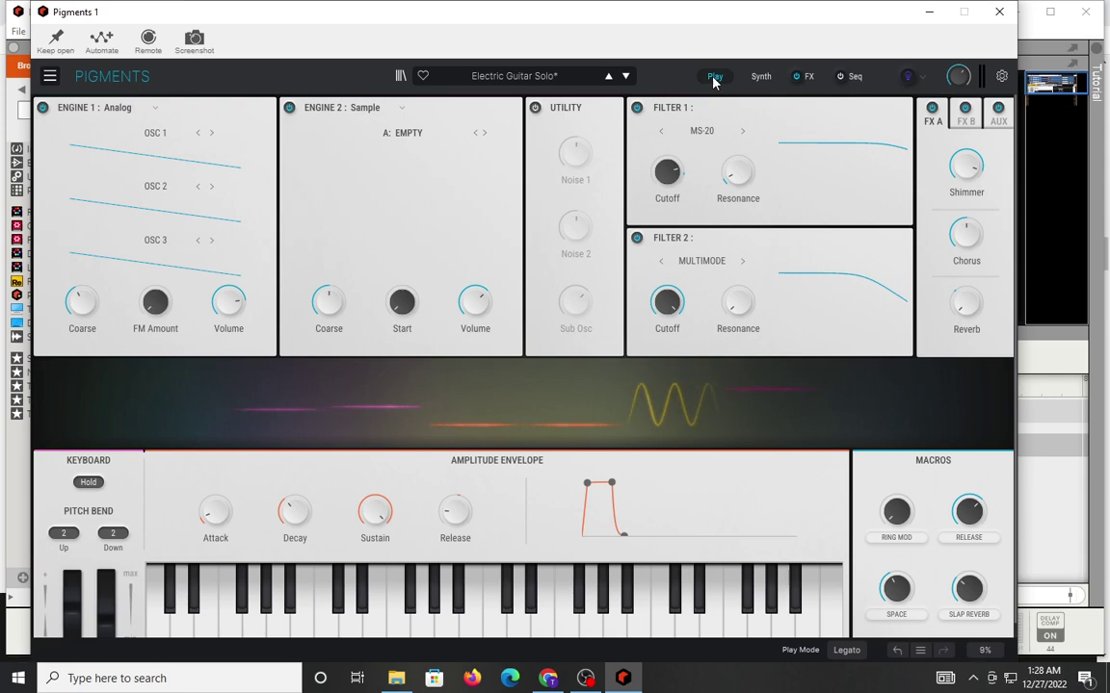
# Reload the original Electric Guitar Solo preset from the preset browser, then audition the Energy Warps preset.
pyautogui.click(400, 75)
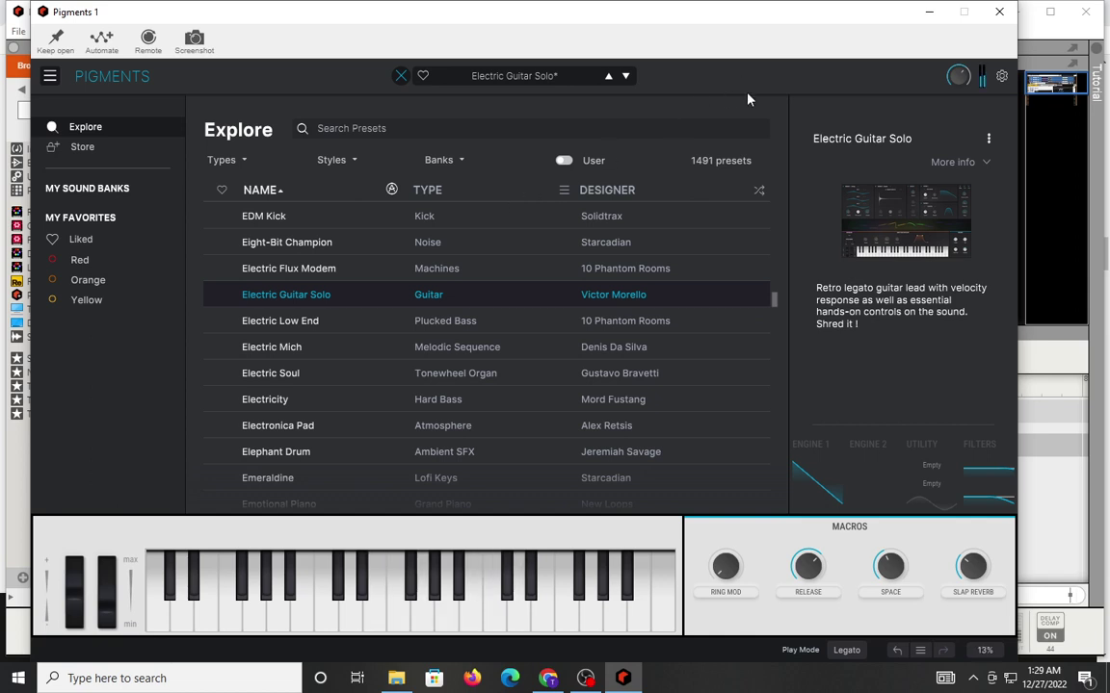
pyautogui.click(321, 301)
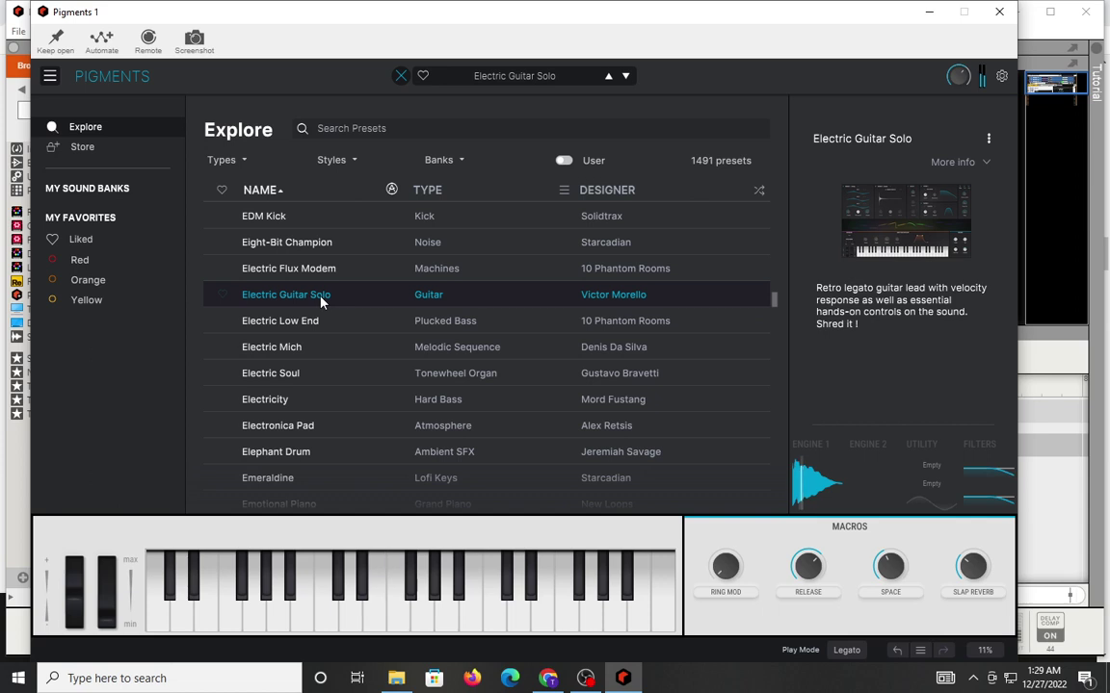
pyautogui.scroll(-4, 433, 318)
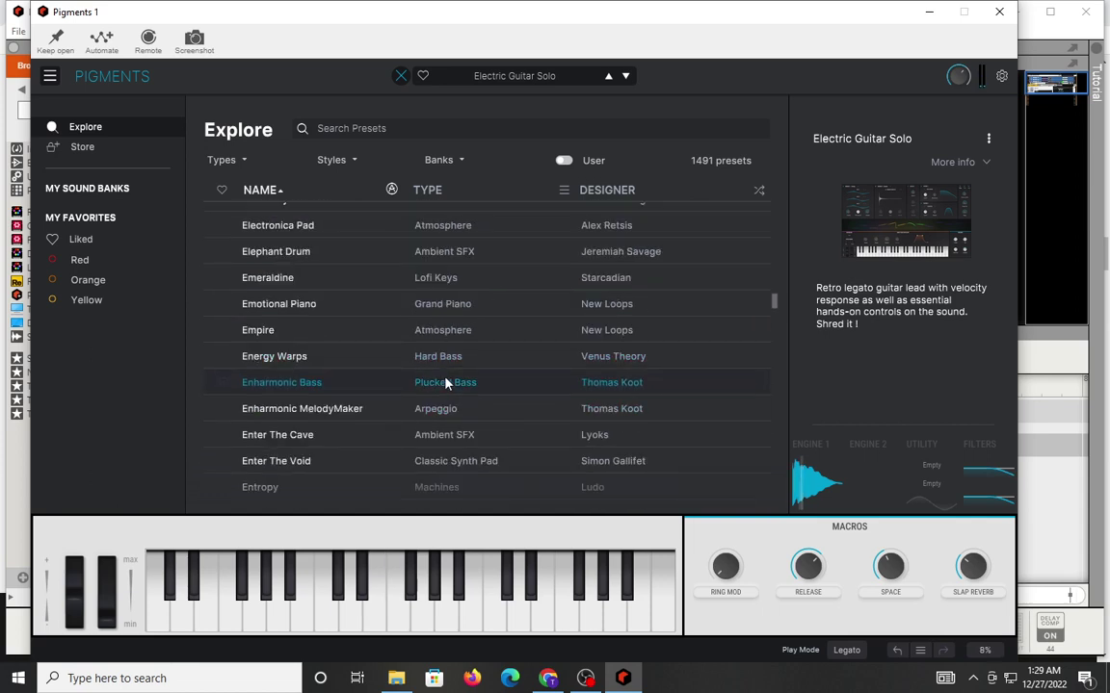
pyautogui.click(455, 358)
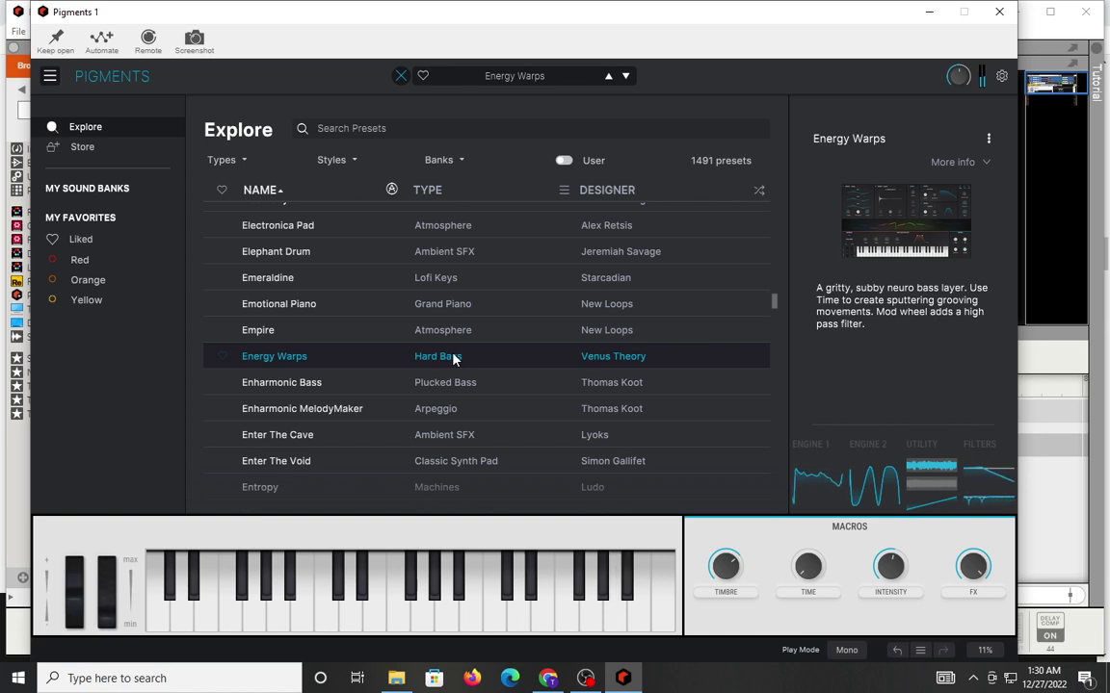
# Audition the Epic Hero, Ethereal Kiss and Every Other filtered Patch presets one after another.
pyautogui.scroll(-4, 448, 375)
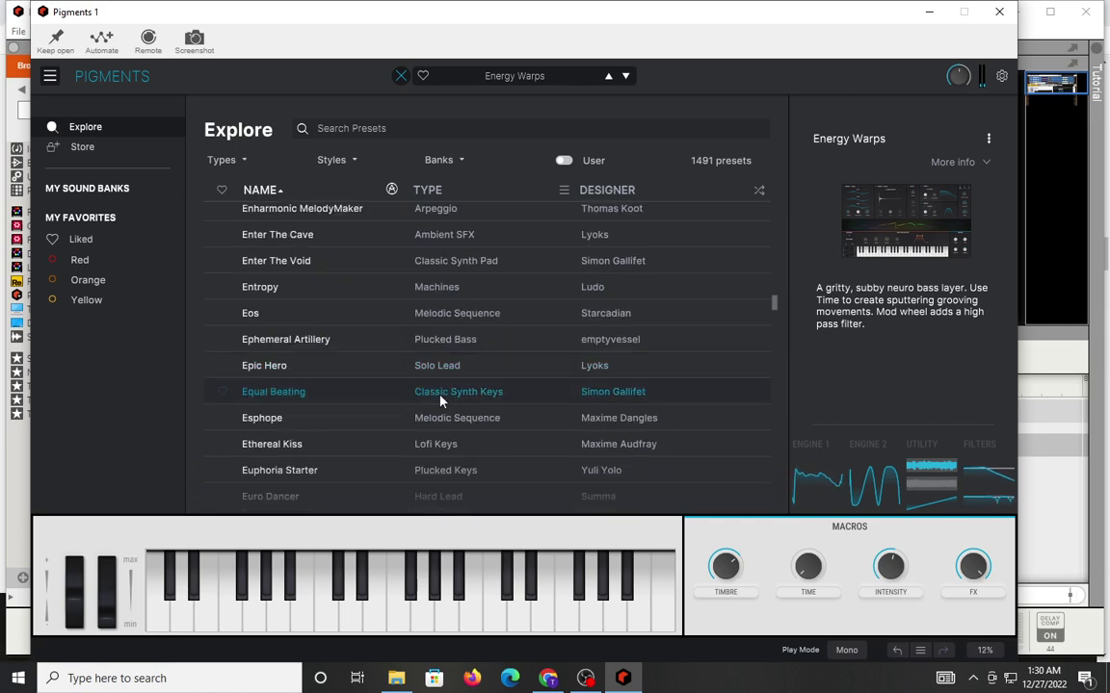
pyautogui.click(443, 366)
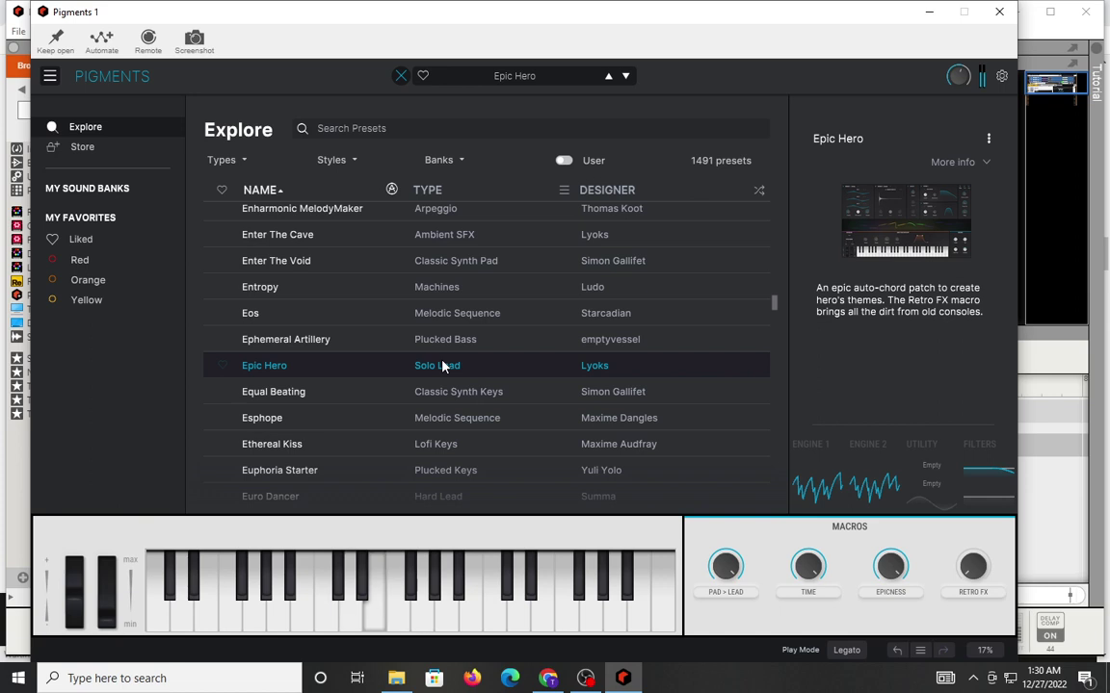
pyautogui.click(444, 446)
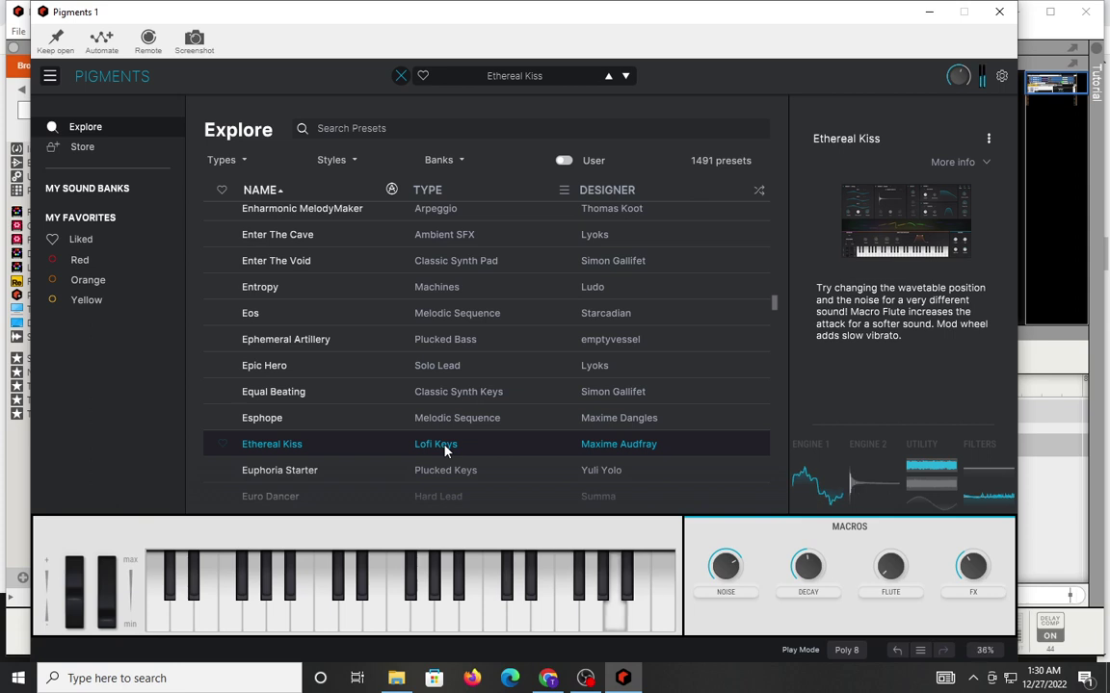
pyautogui.scroll(-1, 445, 449)
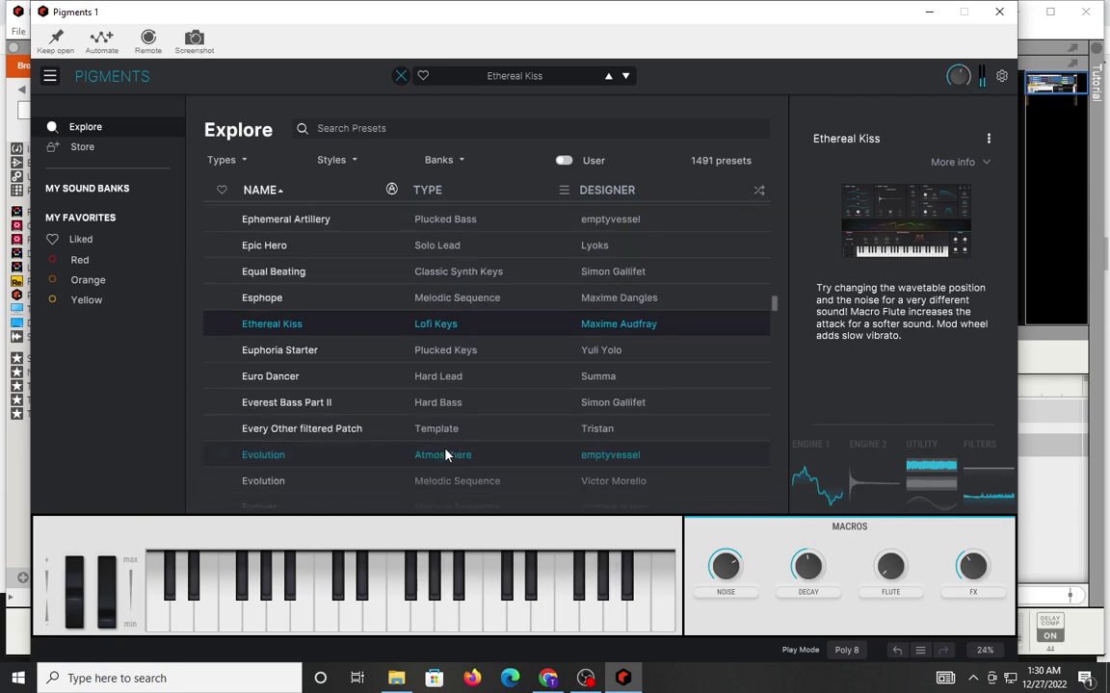
pyautogui.click(305, 431)
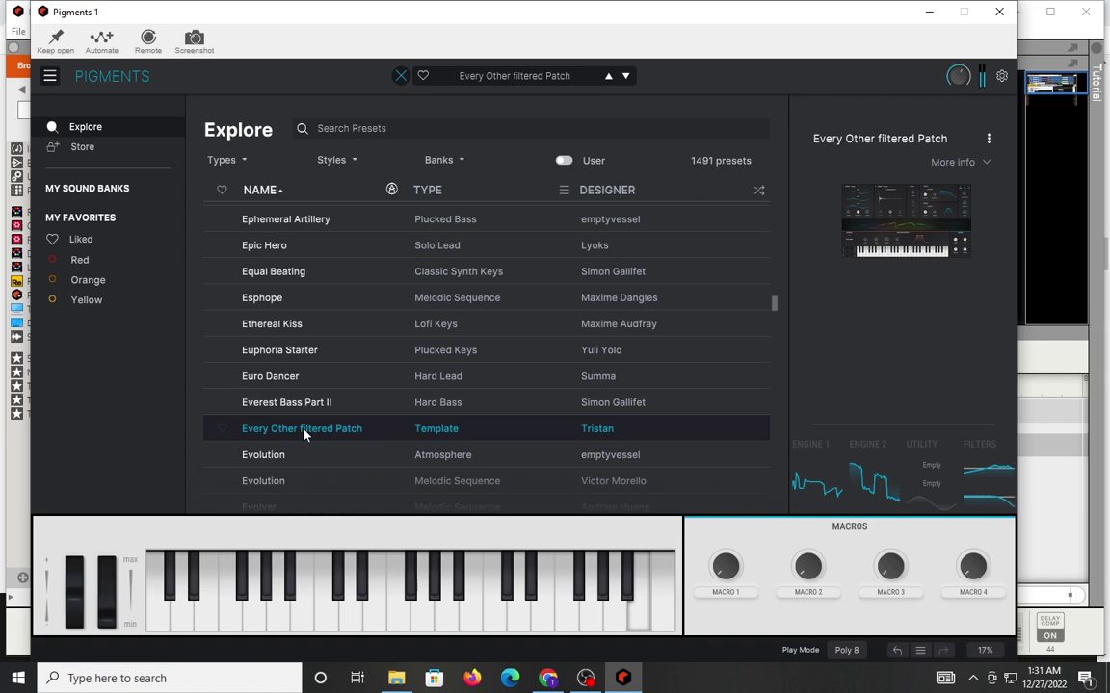
# Browse the surrounding presets in the list and audition the Evolver melodic sequence preset.
pyautogui.scroll(3, 303, 431)
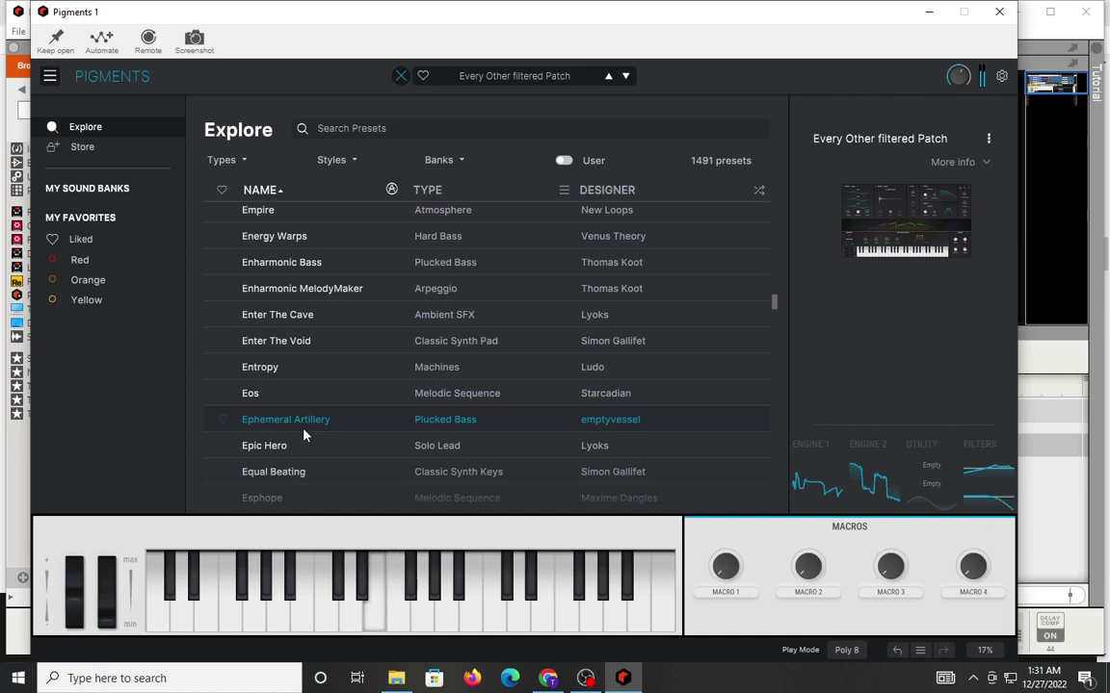
pyautogui.scroll(7, 303, 435)
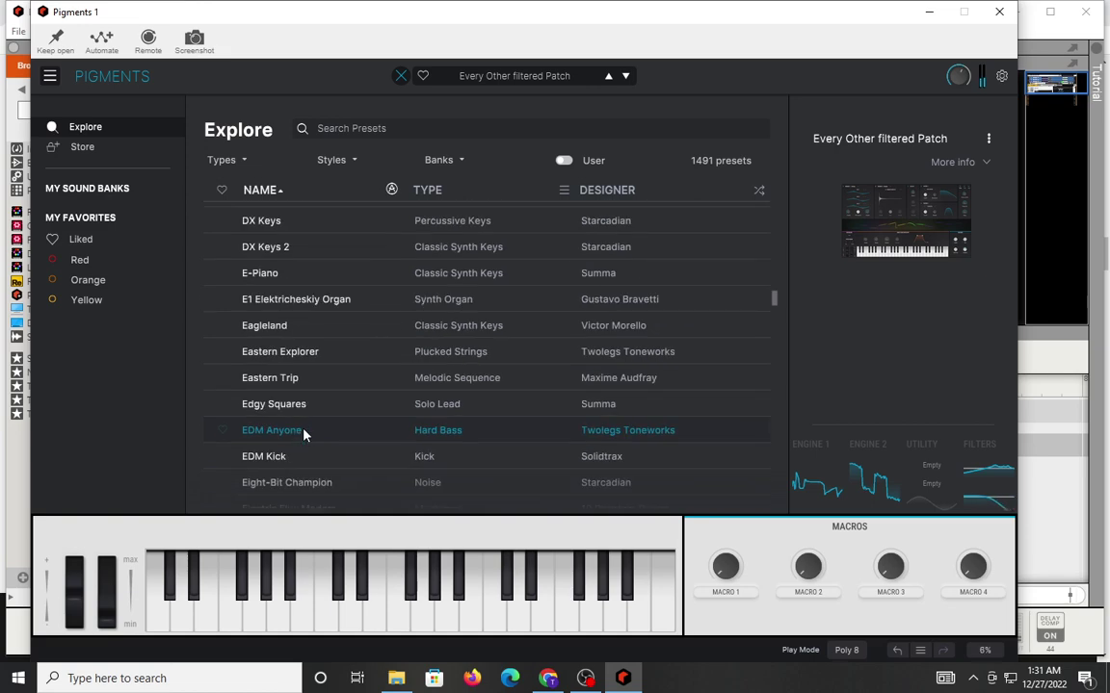
pyautogui.scroll(-4, 304, 435)
pyautogui.scroll(-8, 303, 436)
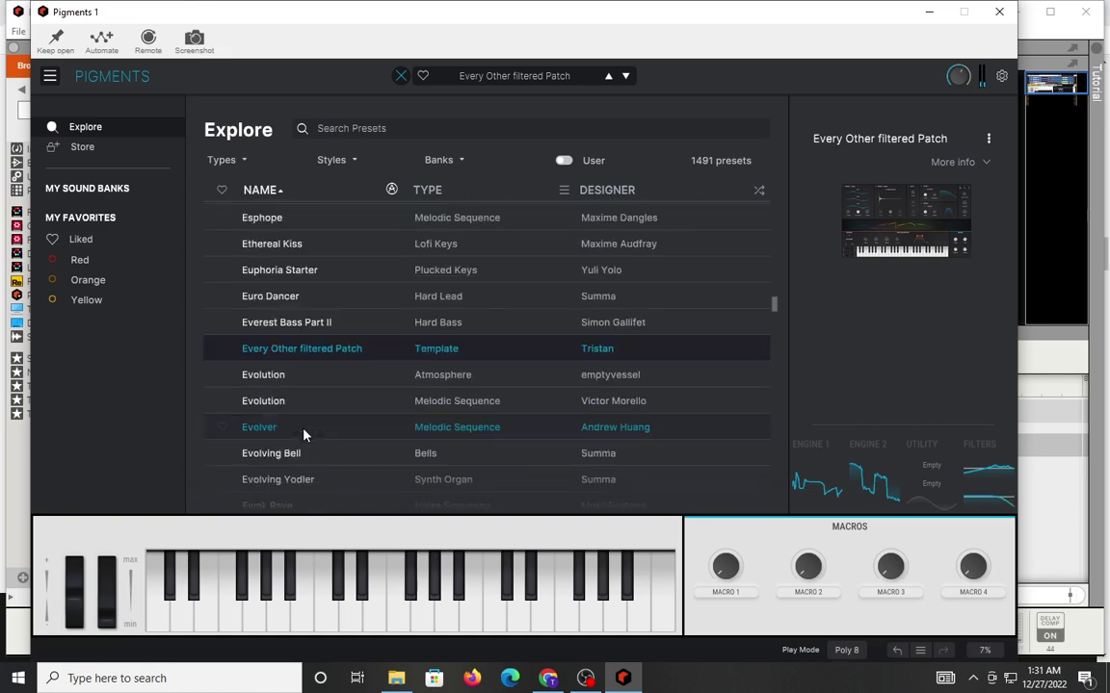
pyautogui.scroll(-2, 303, 435)
pyautogui.scroll(2, 303, 435)
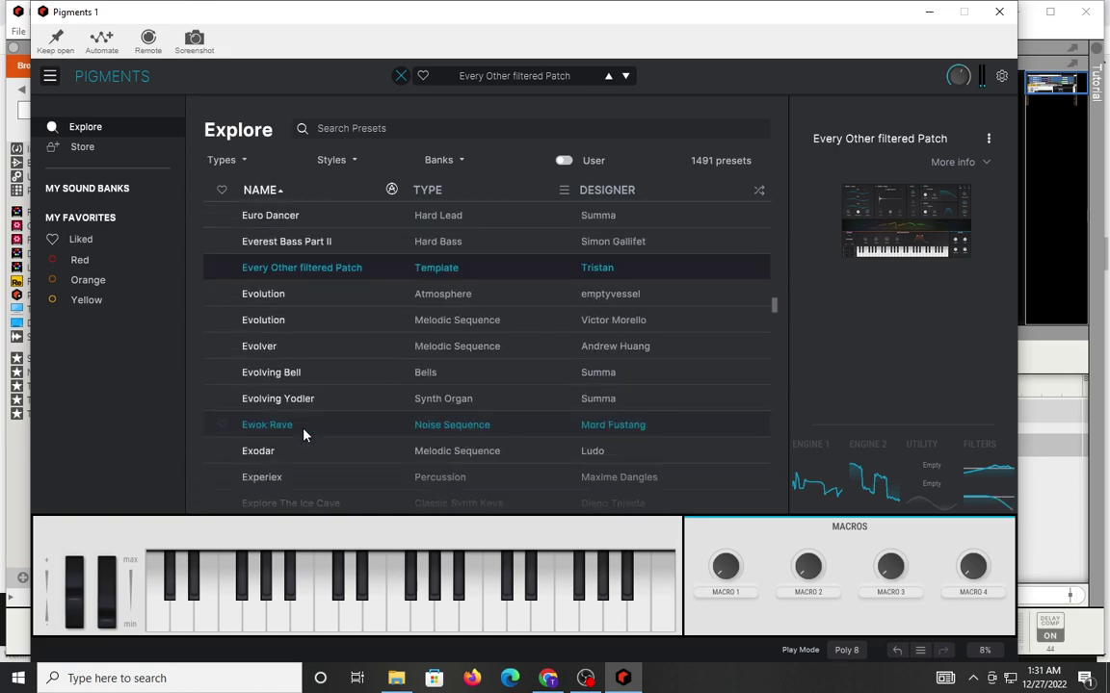
pyautogui.click(433, 356)
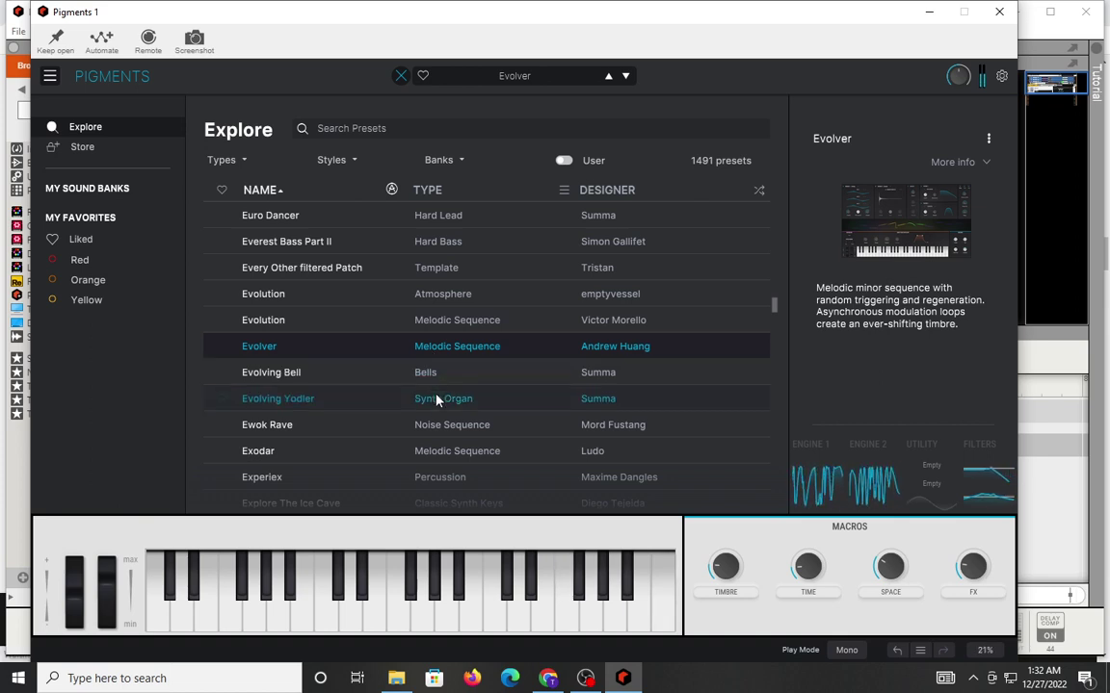
# Audition the Explore The Ice Cave preset, then load the Exploring the DNA atmosphere preset.
pyautogui.scroll(-3, 440, 408)
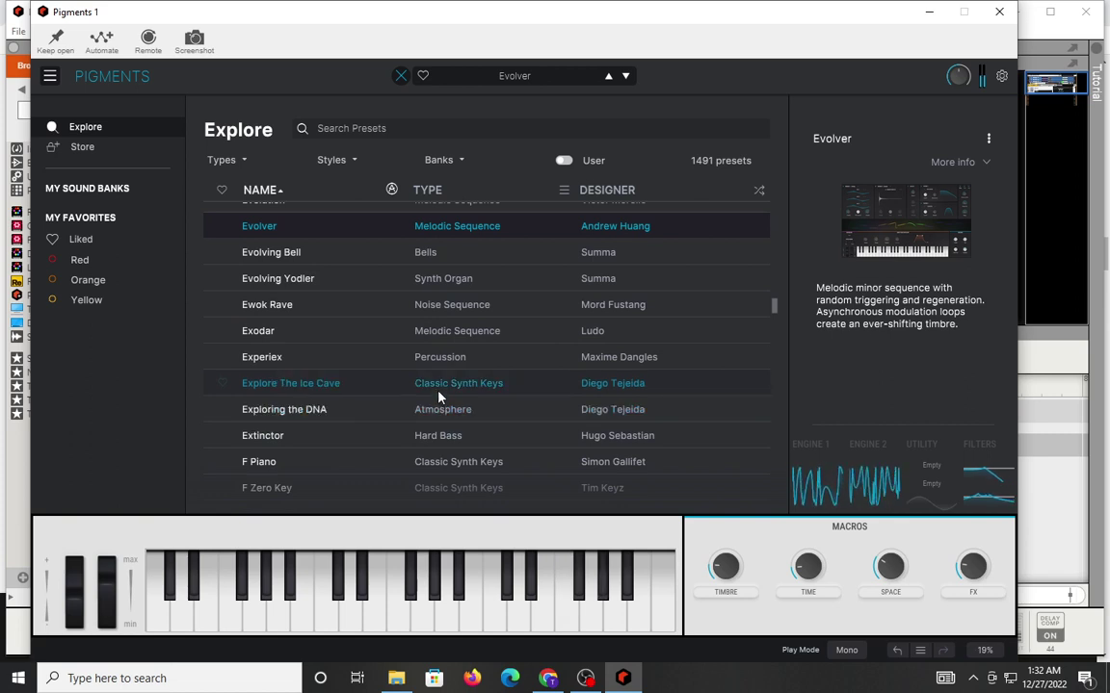
pyautogui.click(438, 383)
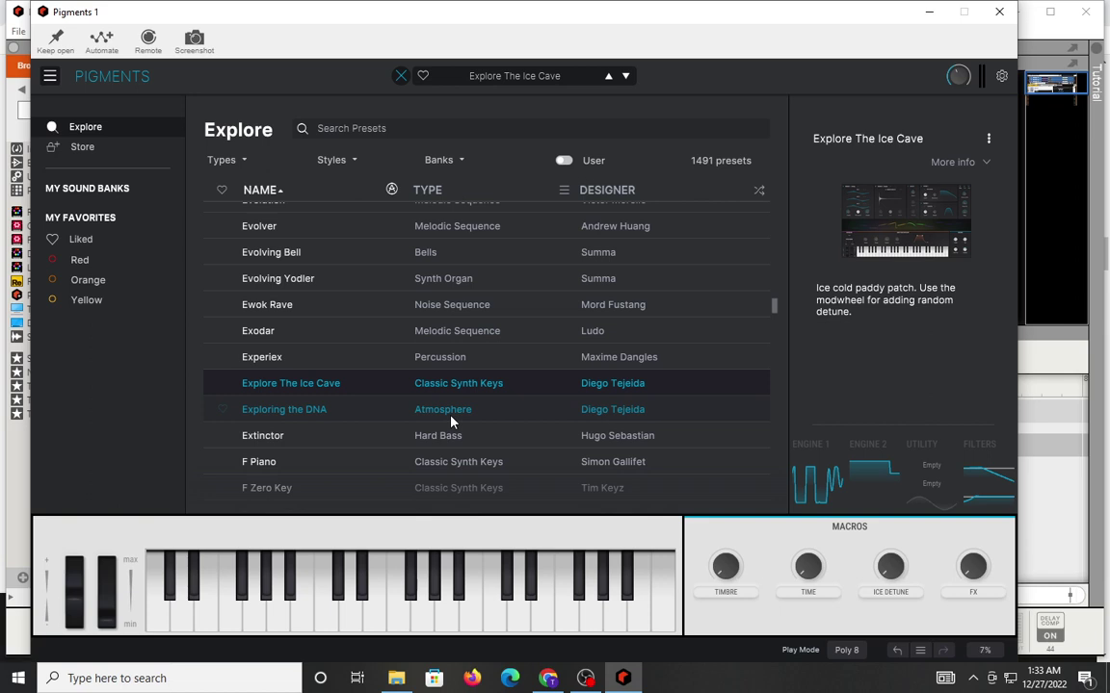
pyautogui.scroll(-1, 451, 421)
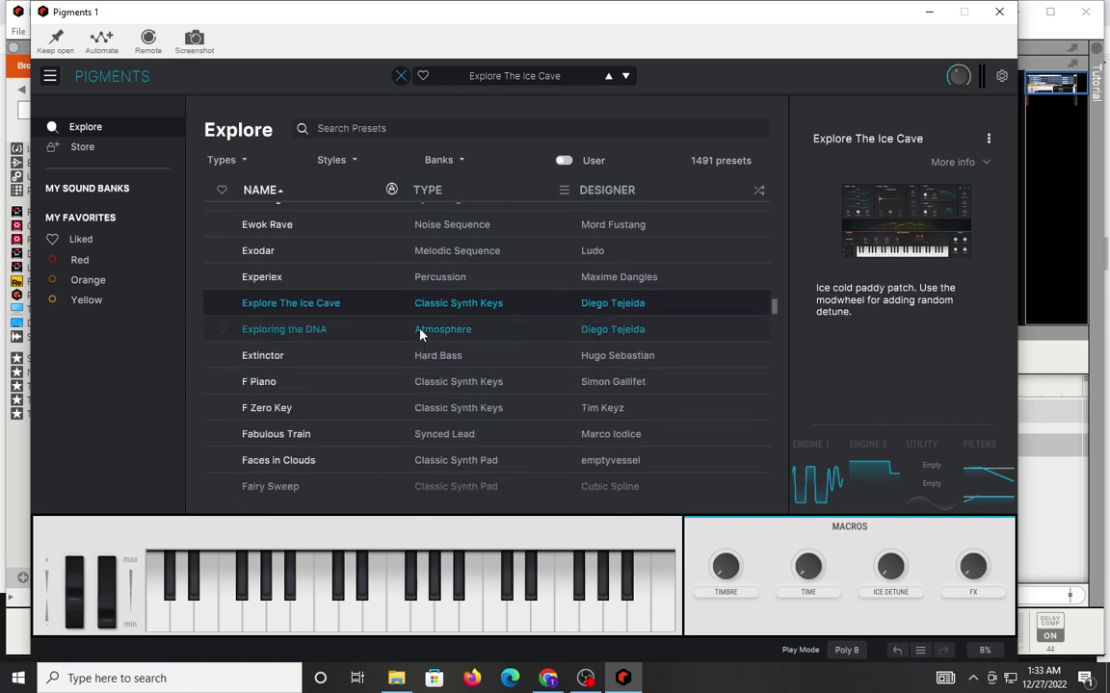
pyautogui.click(284, 333)
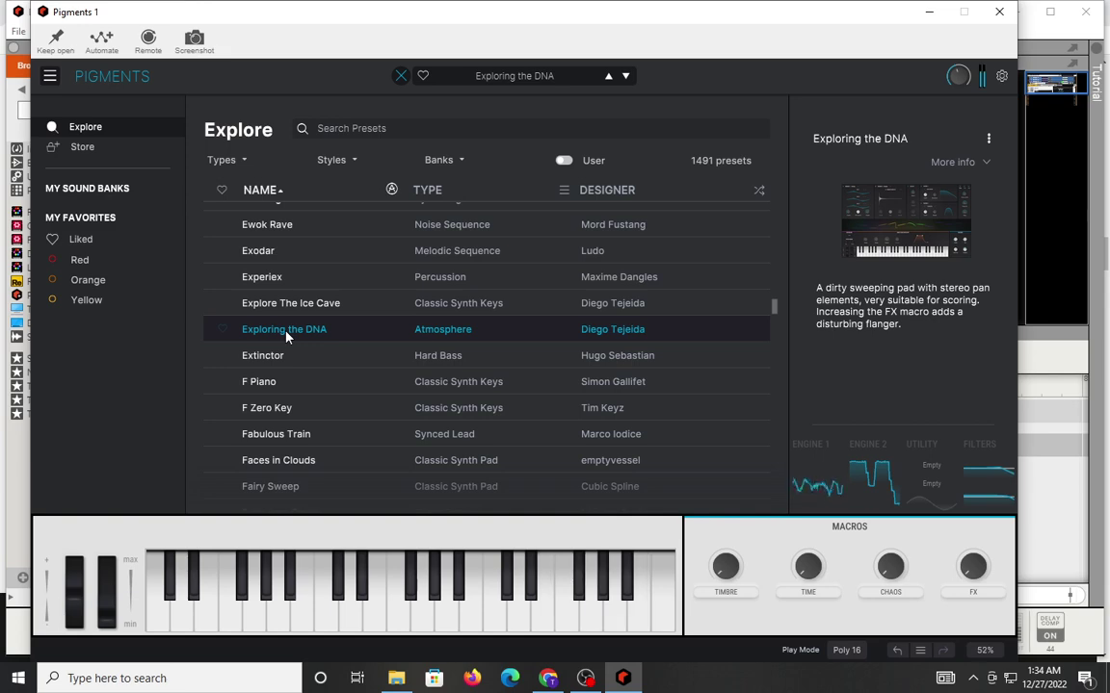
# Audition the DX Keys percussive keys preset from earlier in the alphabetical preset list.
pyautogui.scroll(5, 365, 416)
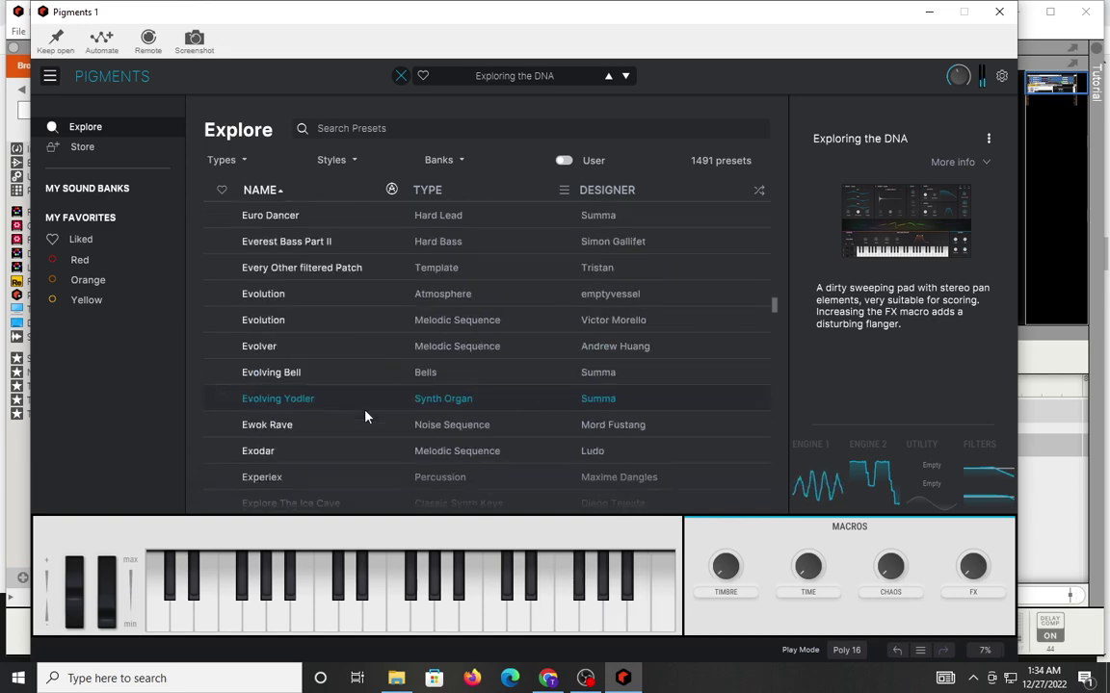
pyautogui.scroll(9, 365, 416)
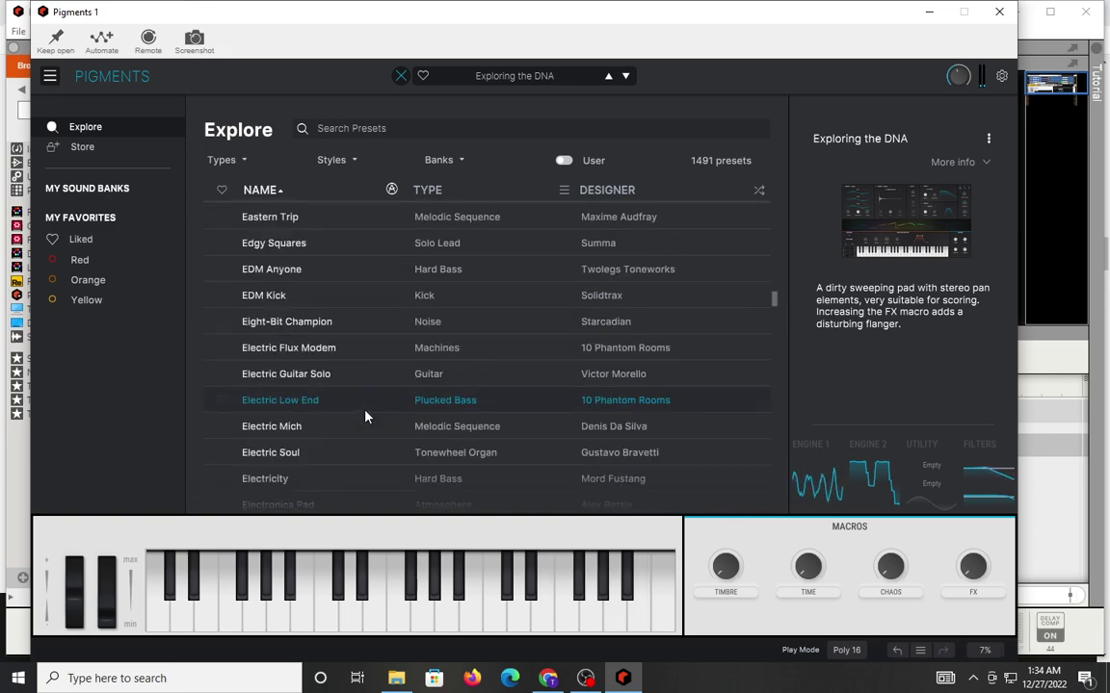
pyautogui.scroll(2, 365, 416)
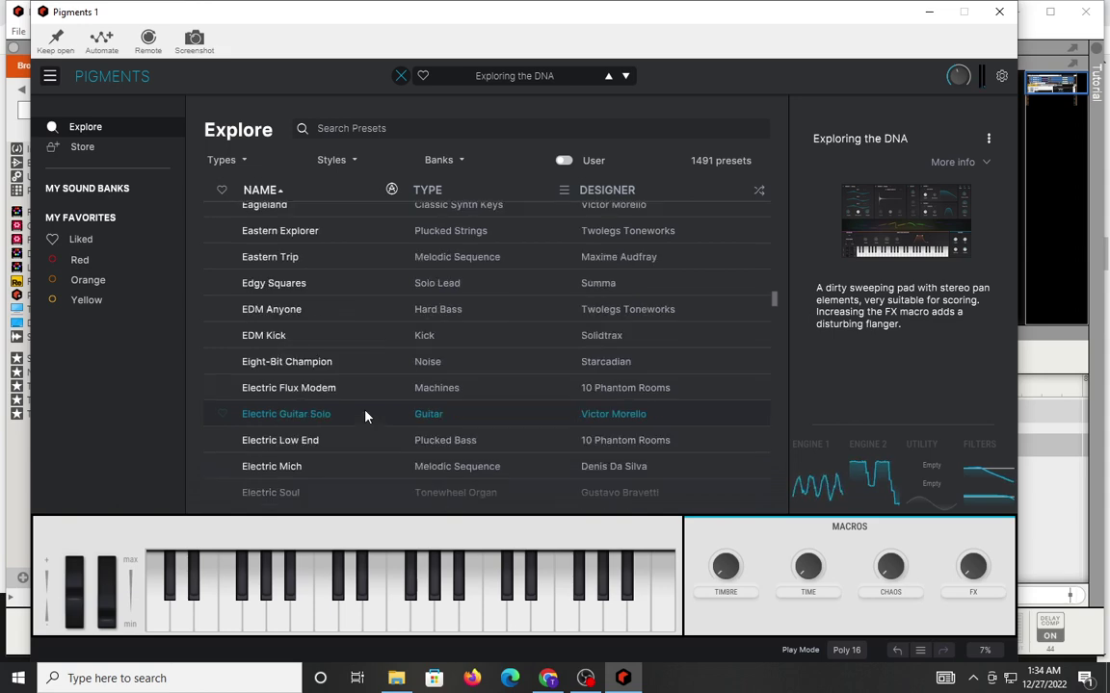
pyautogui.scroll(3, 365, 416)
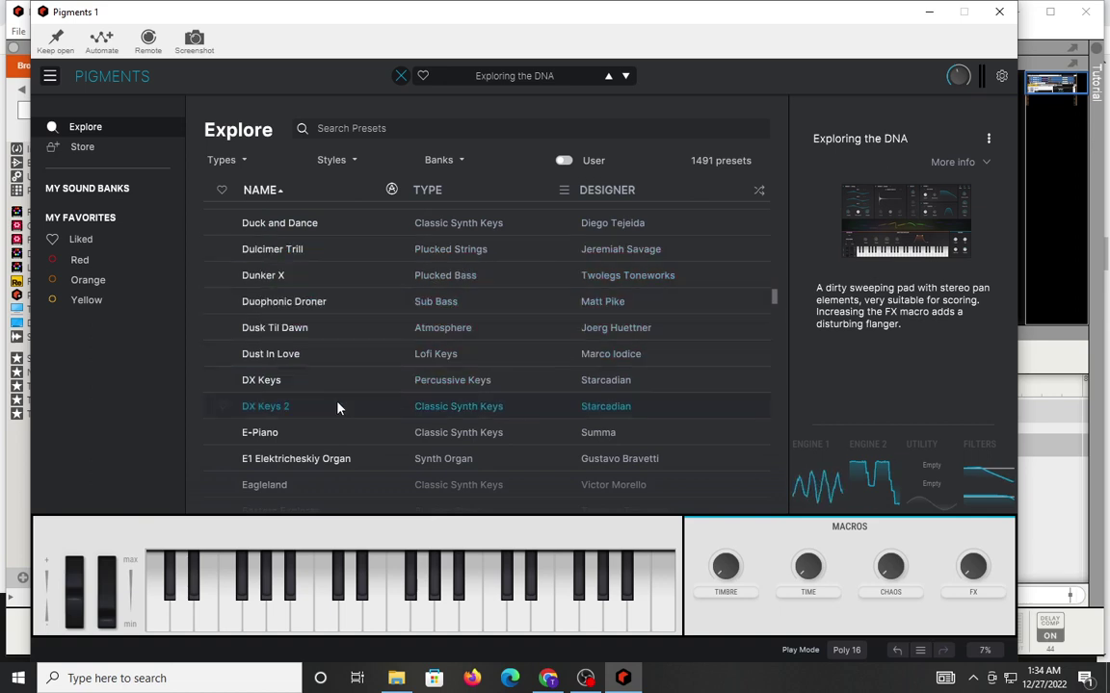
pyautogui.click(438, 389)
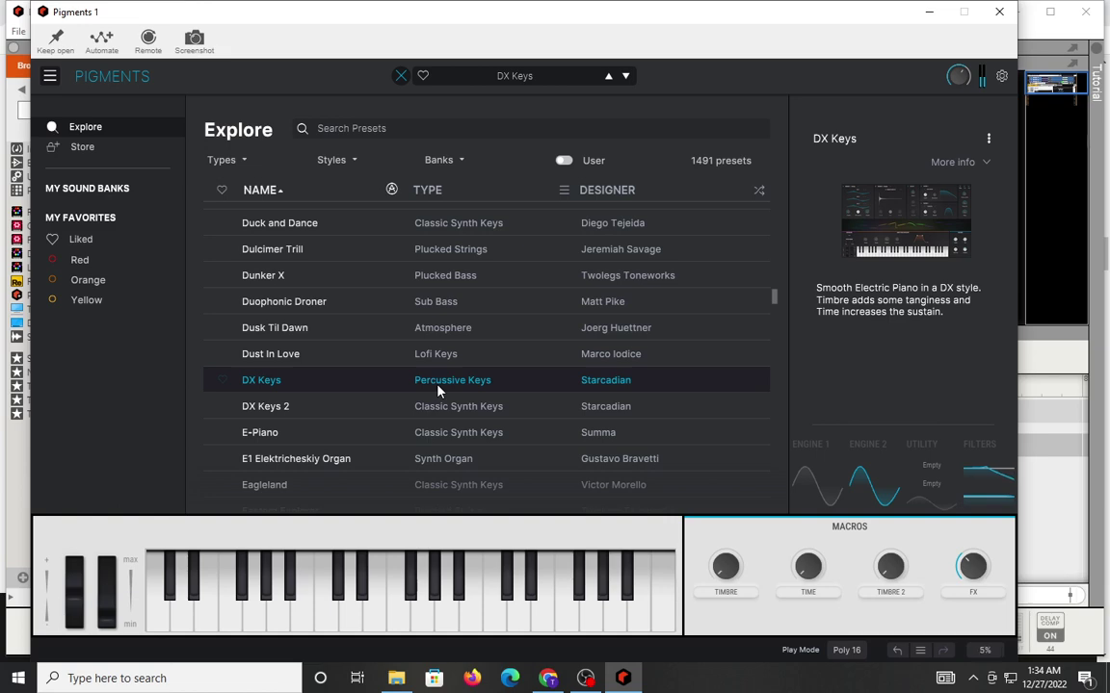
# Browse back through the D, C and B presets in the list, then close the preset browser to return to the Play view.
pyautogui.scroll(3, 518, 375)
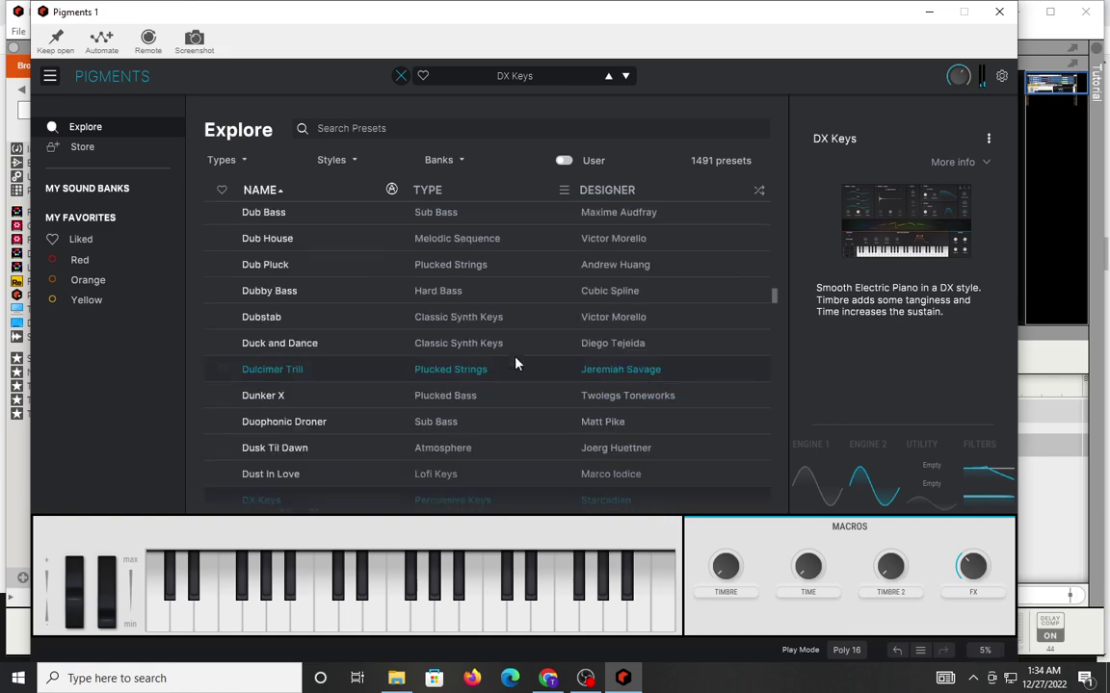
pyautogui.scroll(15, 516, 364)
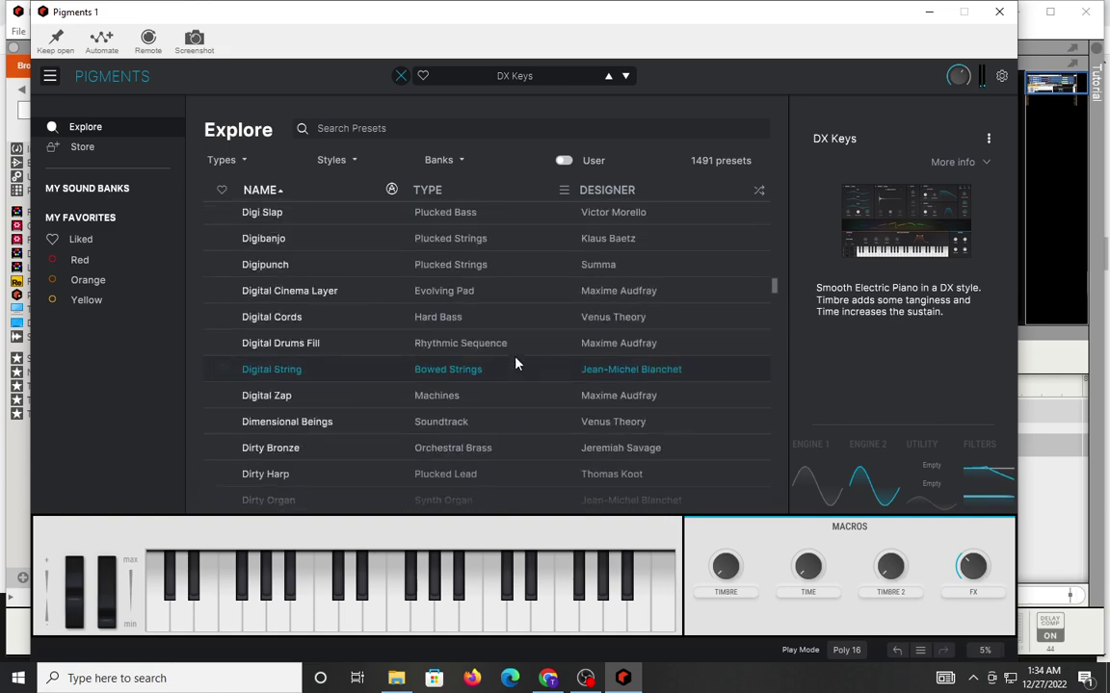
pyautogui.scroll(20, 515, 364)
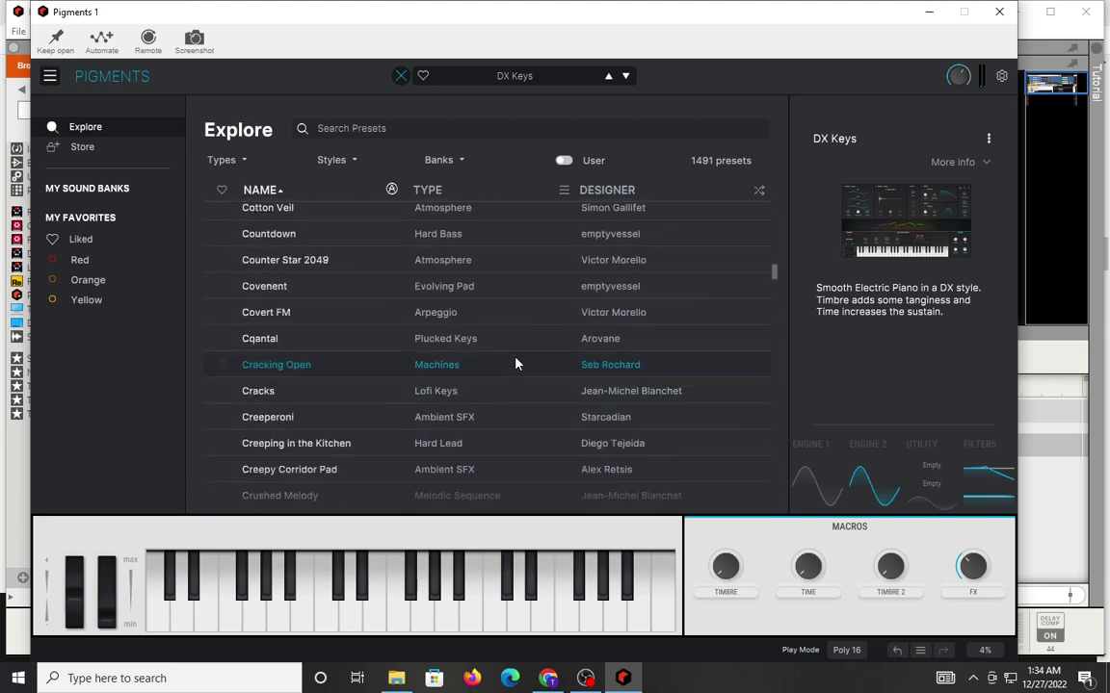
pyautogui.scroll(20, 516, 364)
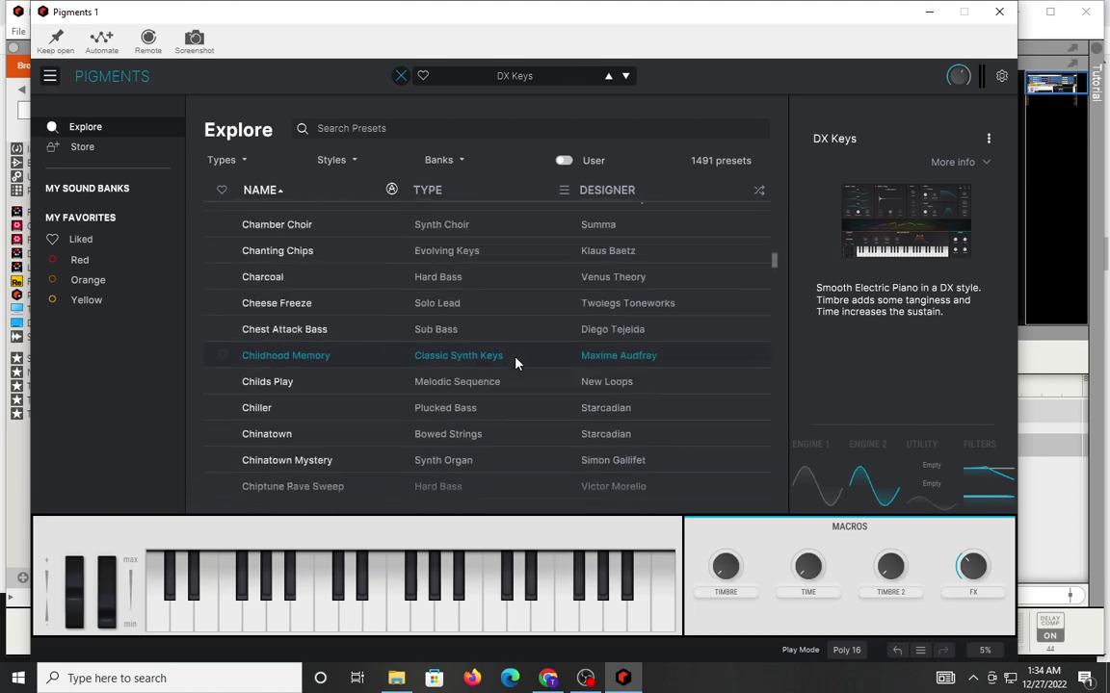
pyautogui.scroll(20, 515, 364)
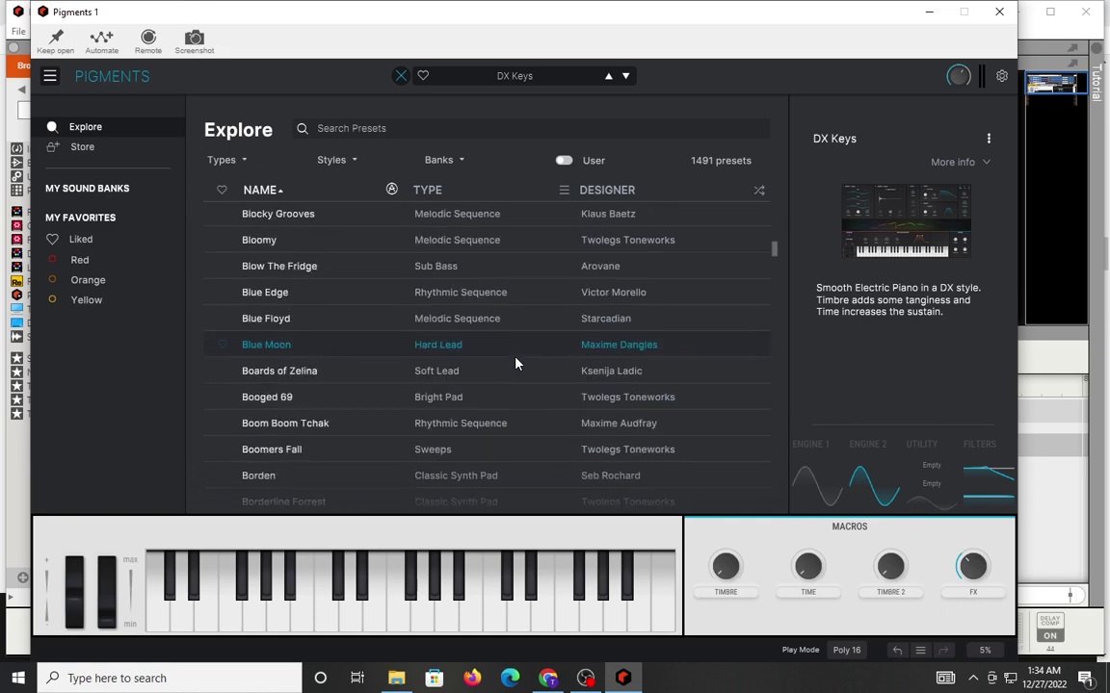
pyautogui.scroll(10, 516, 364)
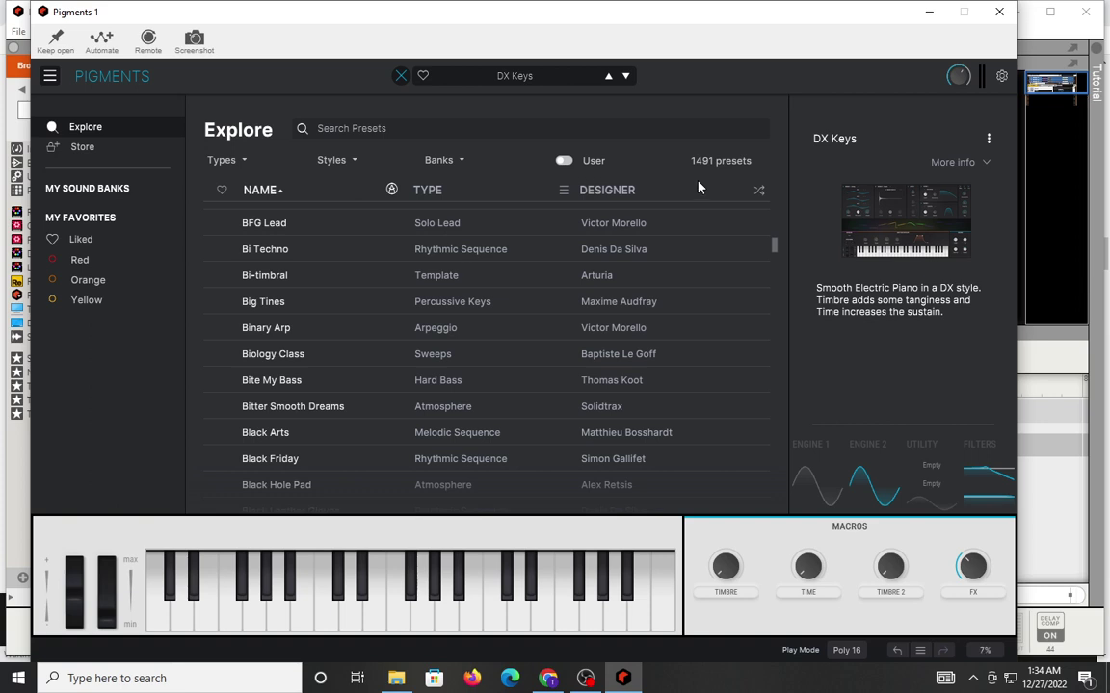
pyautogui.click(401, 76)
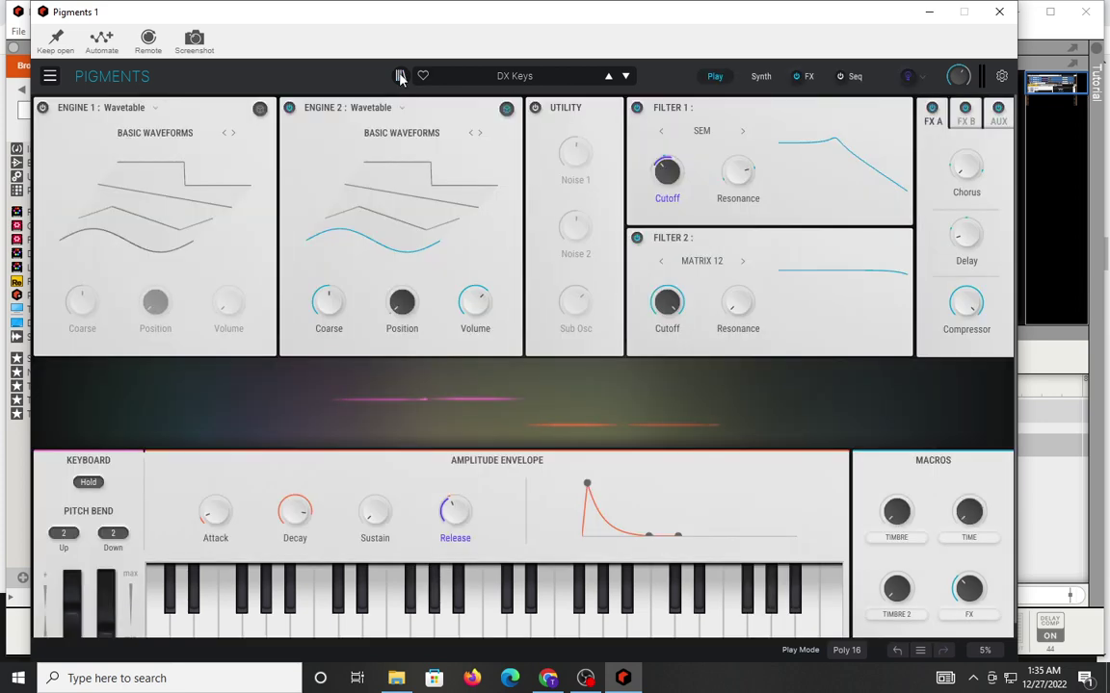